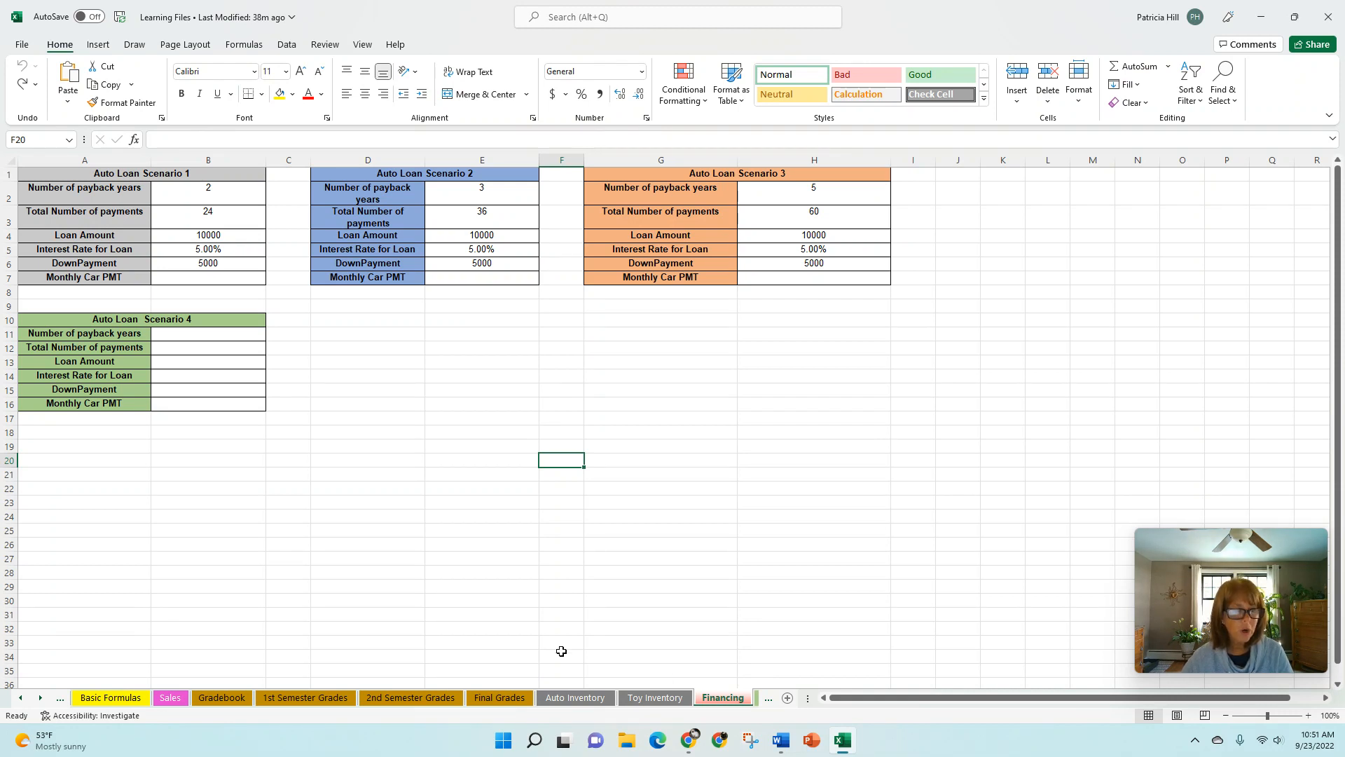
- Examine Auto Loan Scenario 1's total-payments formula, loan amount and interest rate in cells B3:B5
left_click(40, 701)
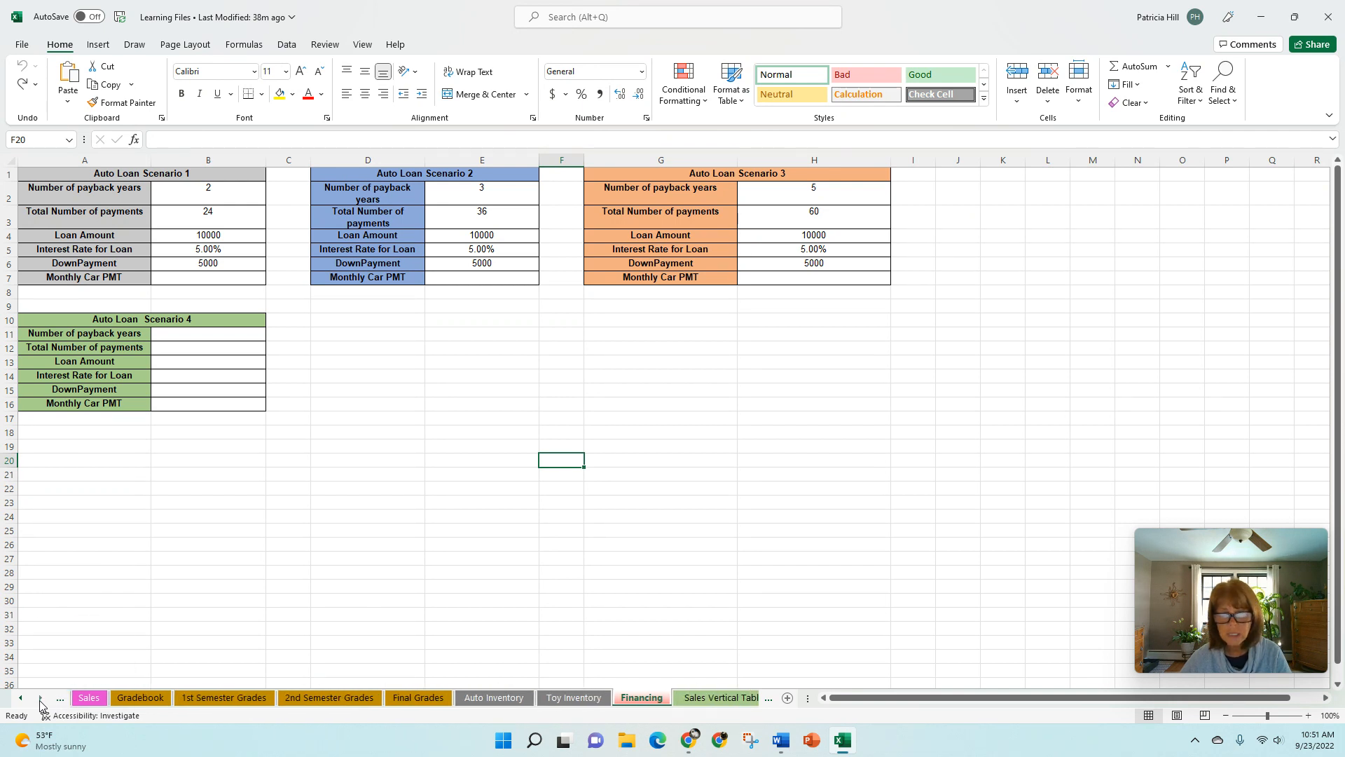
left_click(40, 701)
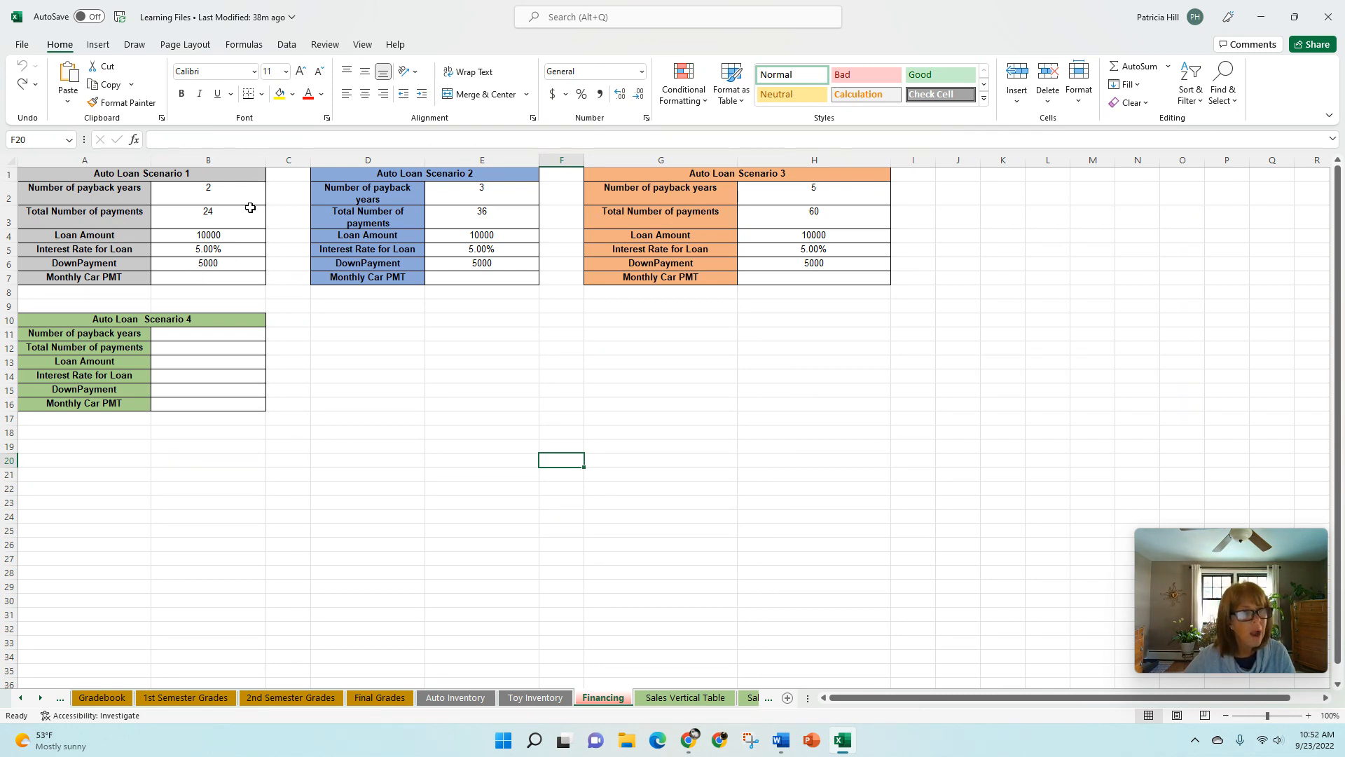
left_click(201, 213)
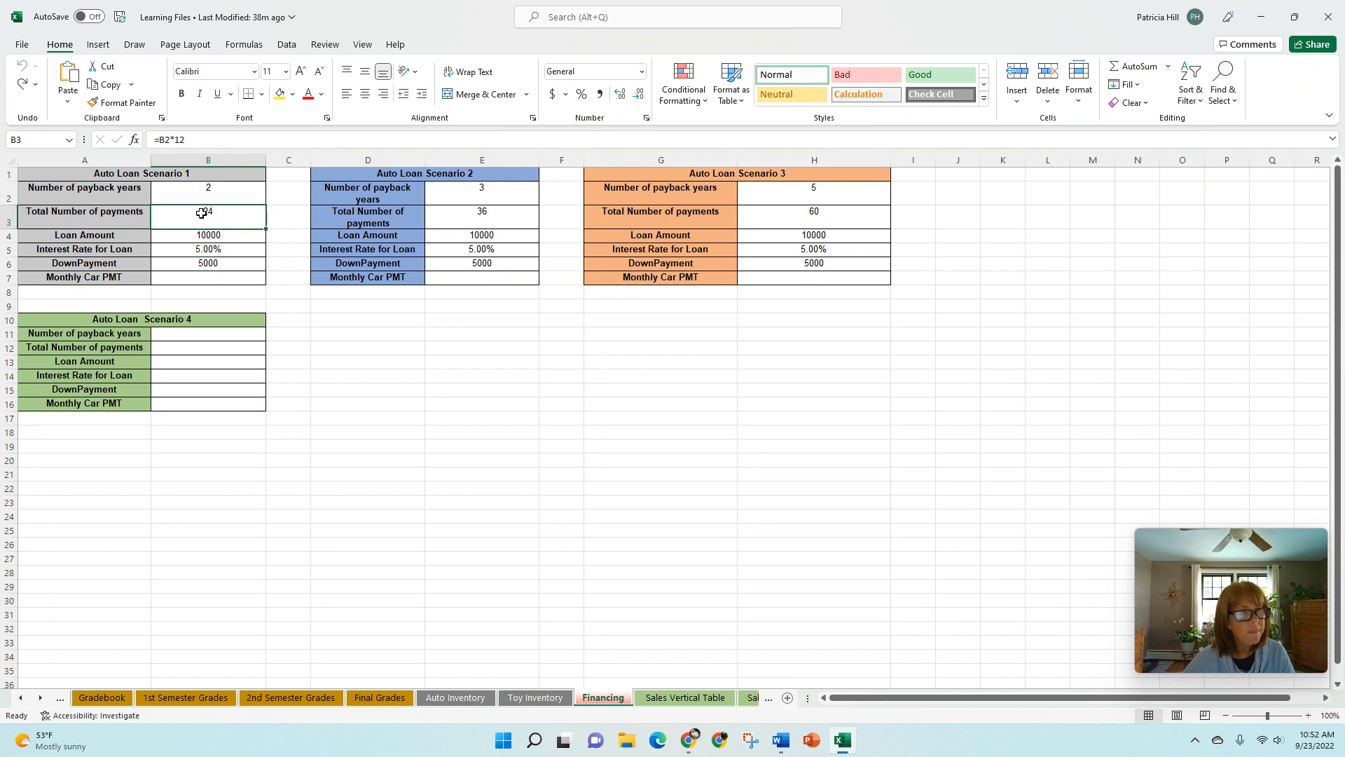
left_click_drag(201, 213, 202, 248)
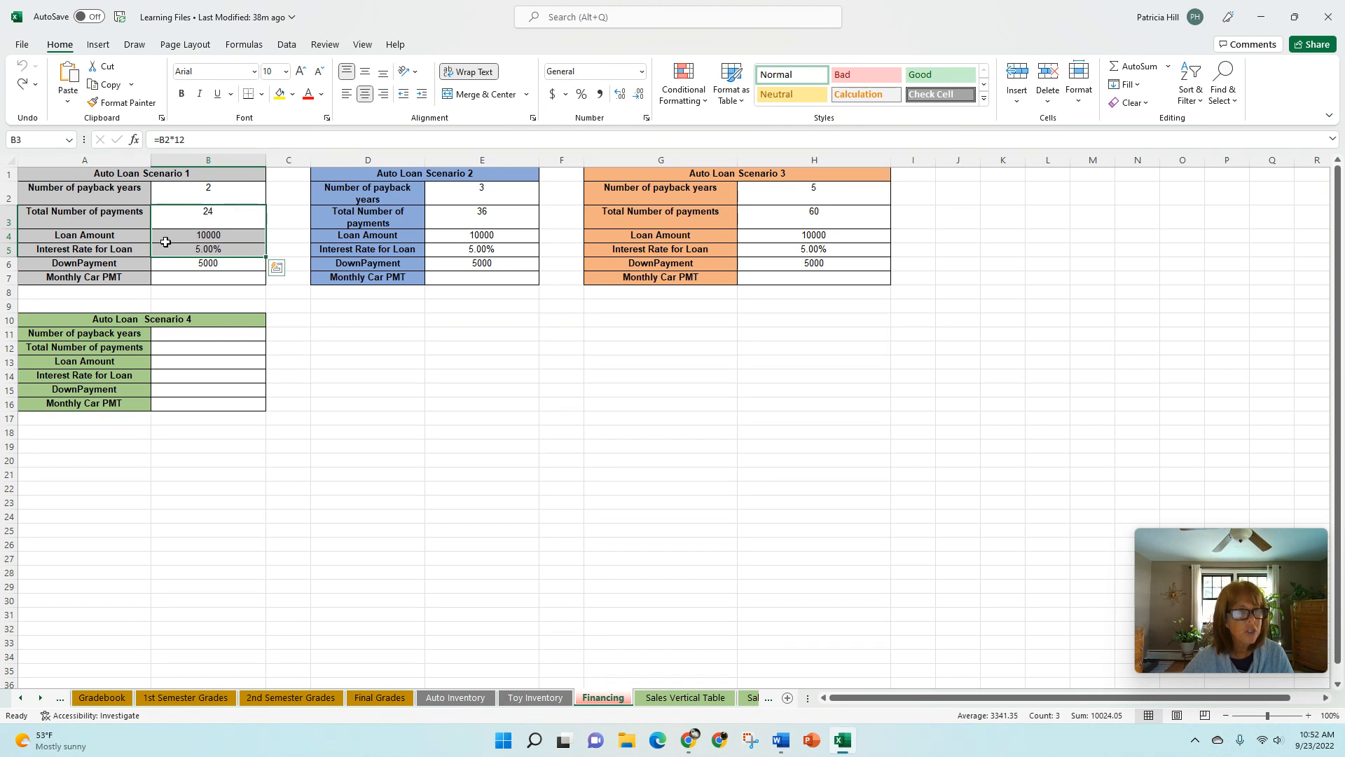
- Find the PMT function and insert it in Scenario 1's Monthly Car PMT cell, B7
left_click(228, 279)
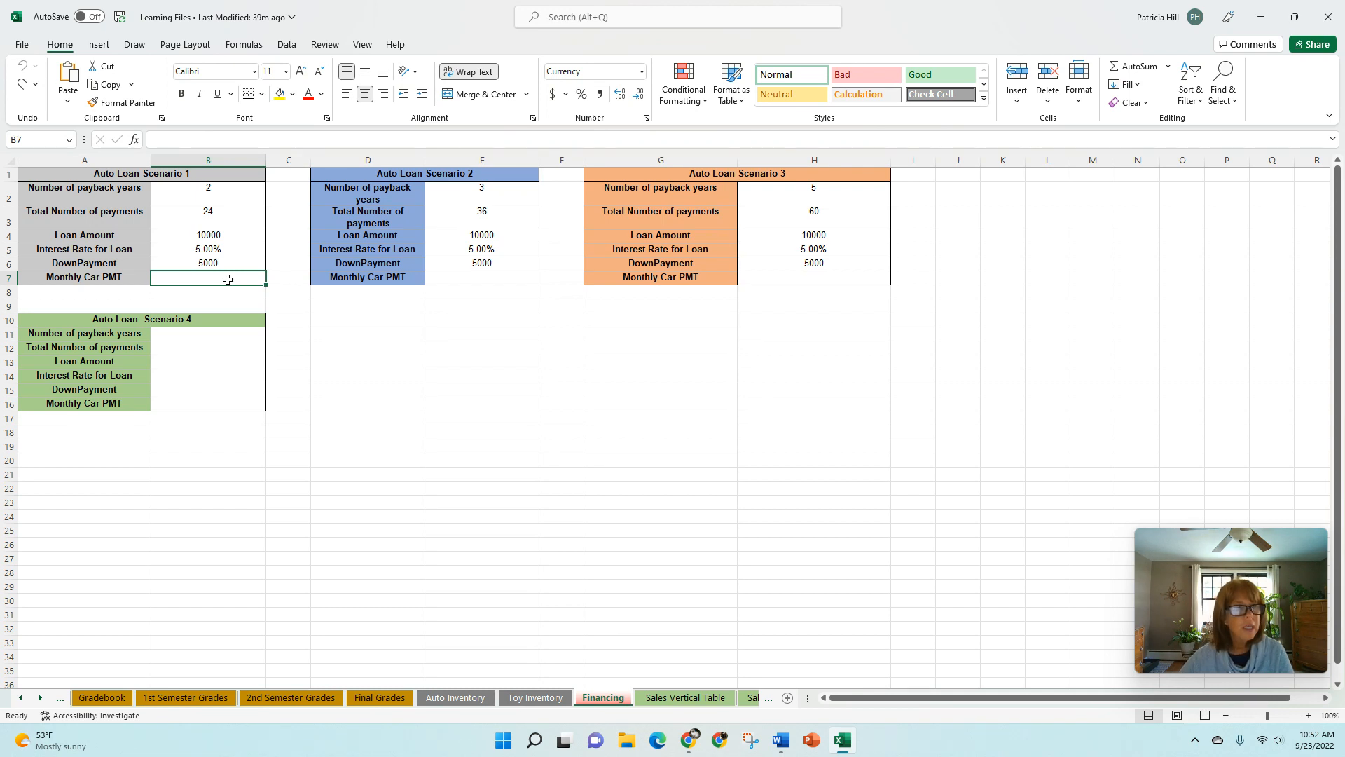
left_click(134, 142)
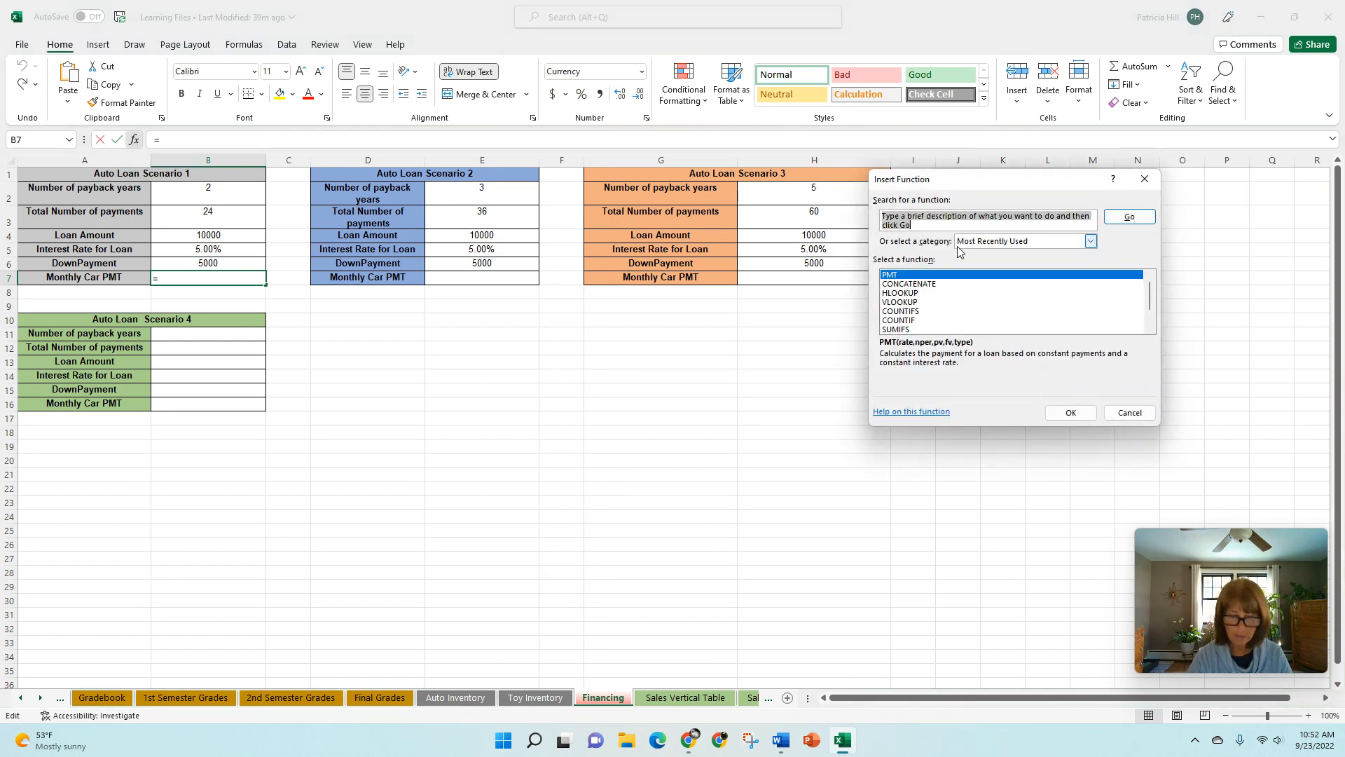
type("Pm")
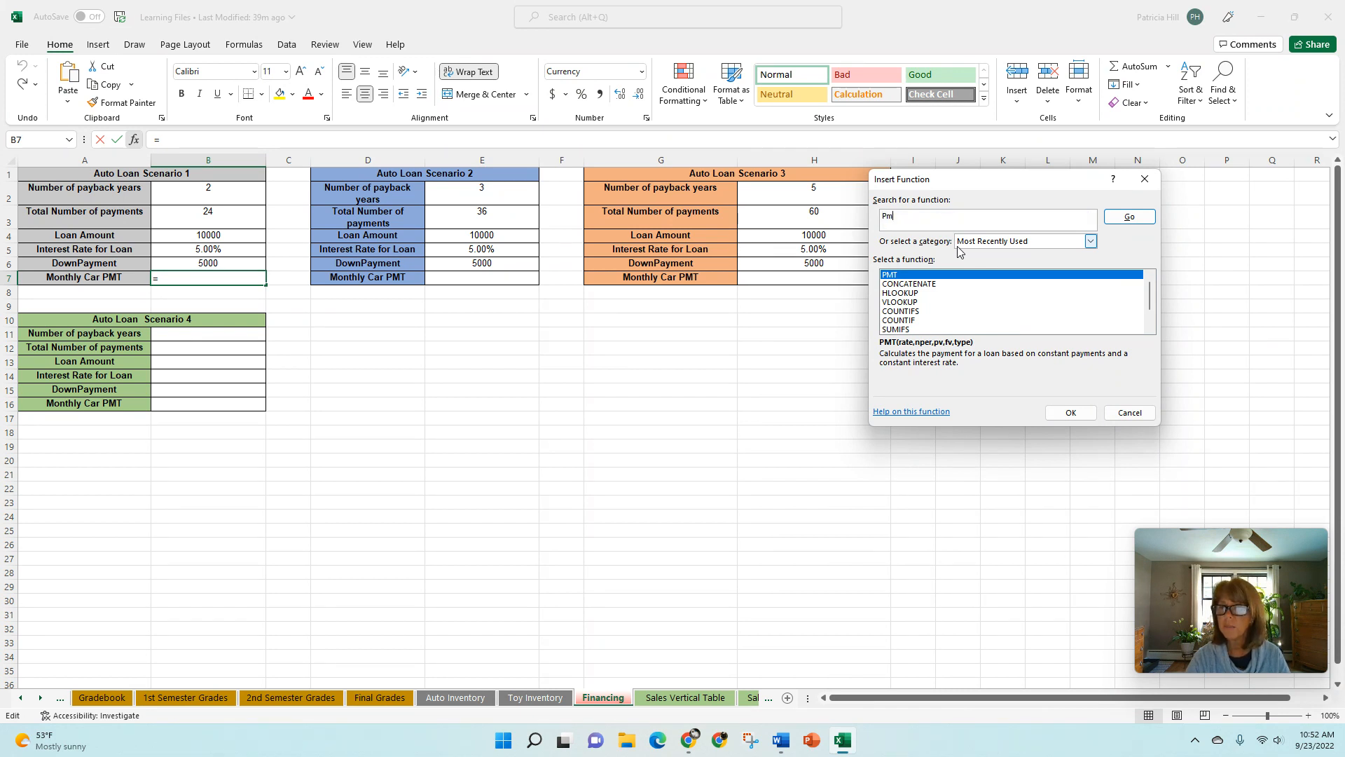
type("t")
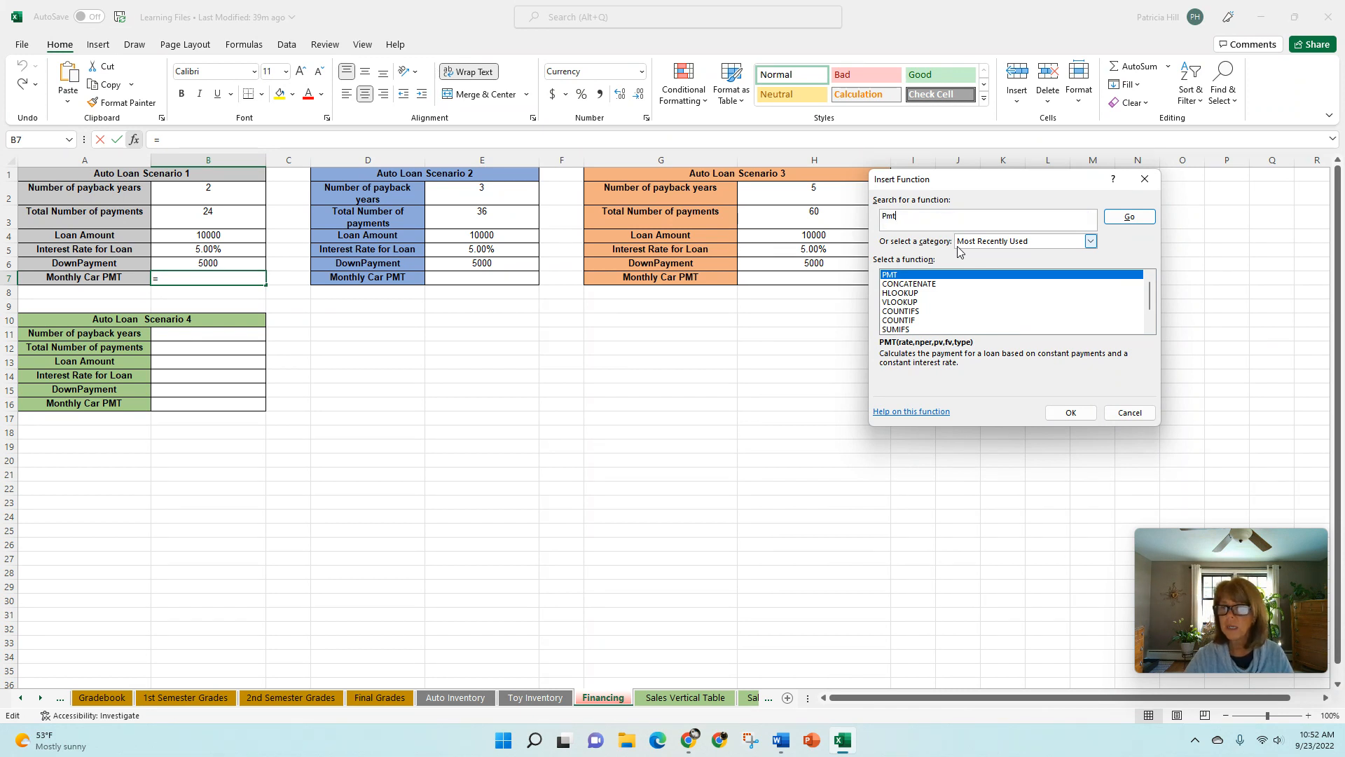
left_click(1138, 224)
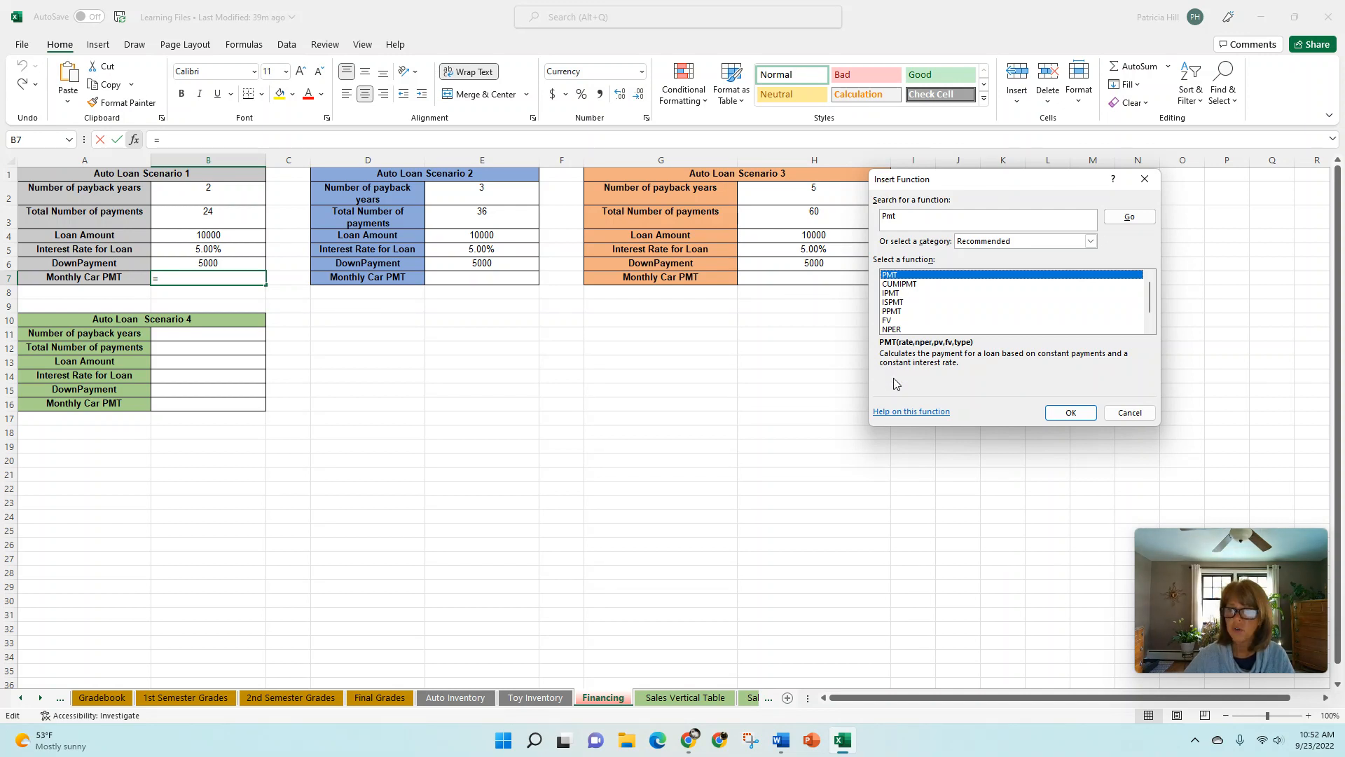
left_click(1070, 413)
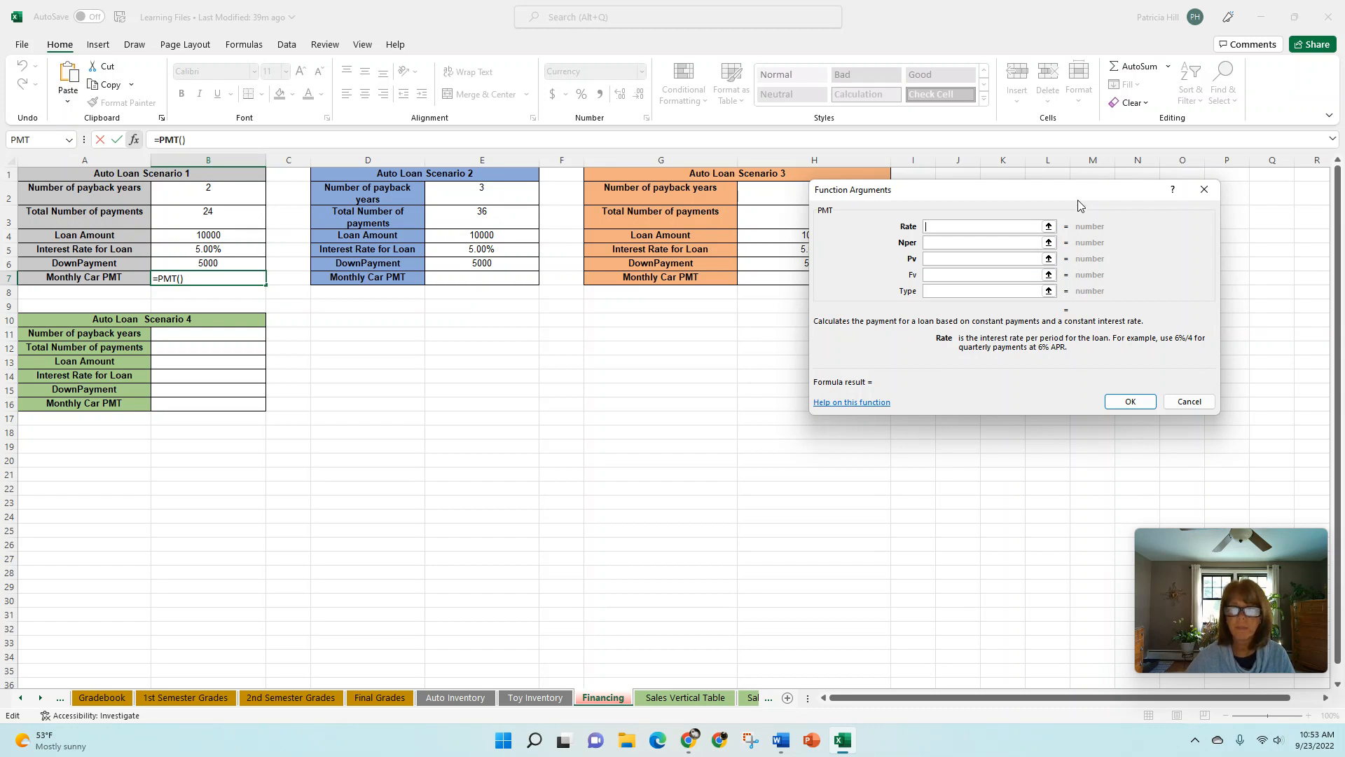
- Set the PMT Rate argument to the monthly rate B5/12, keeping the Scenario 1 values uncovered
left_click_drag(1078, 196, 620, 185)
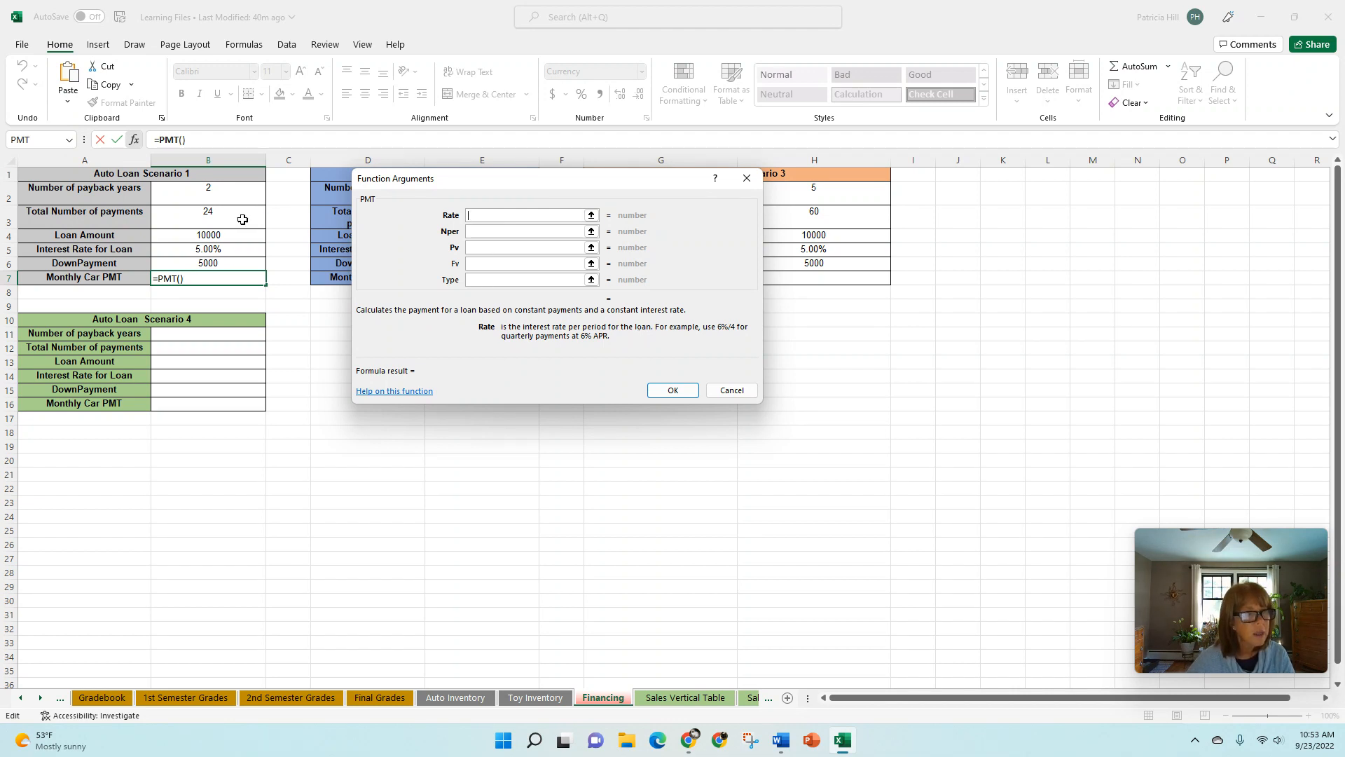
left_click(215, 252)
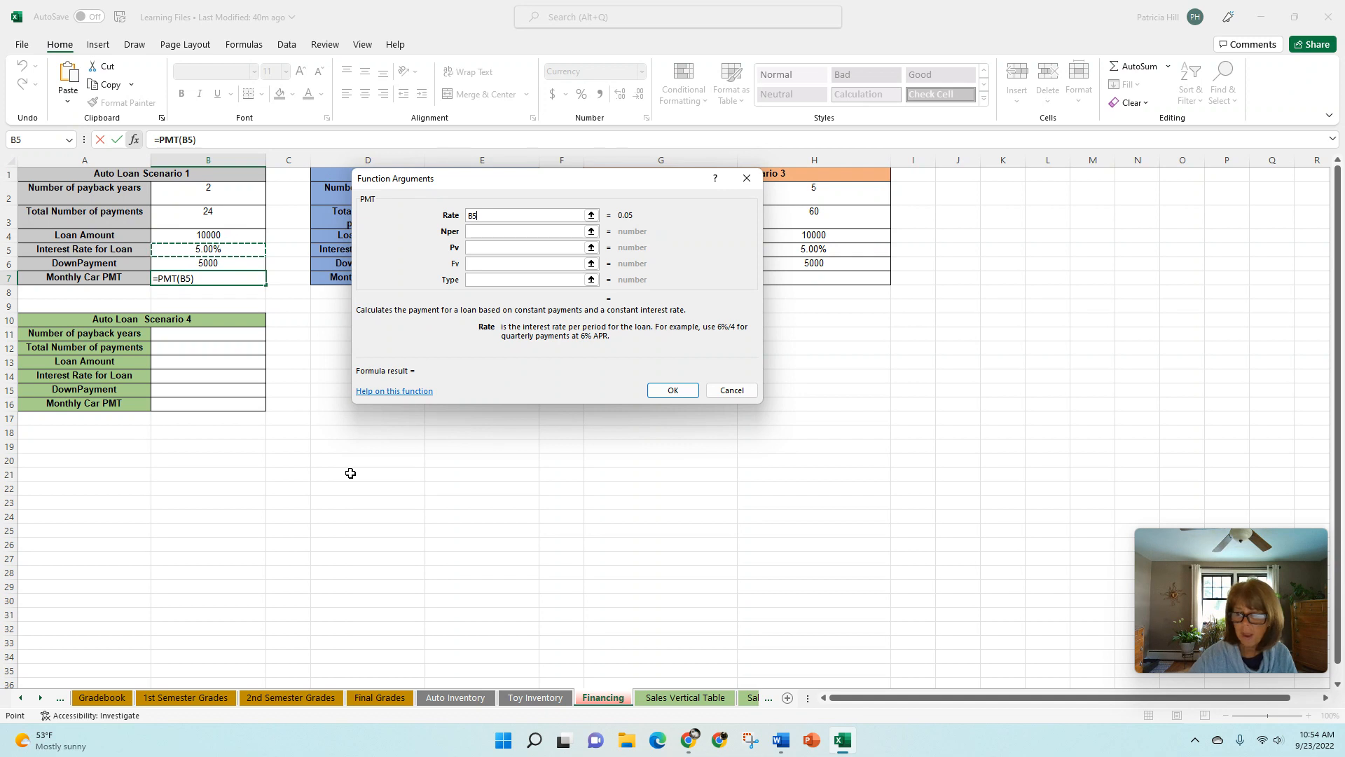
type("/12")
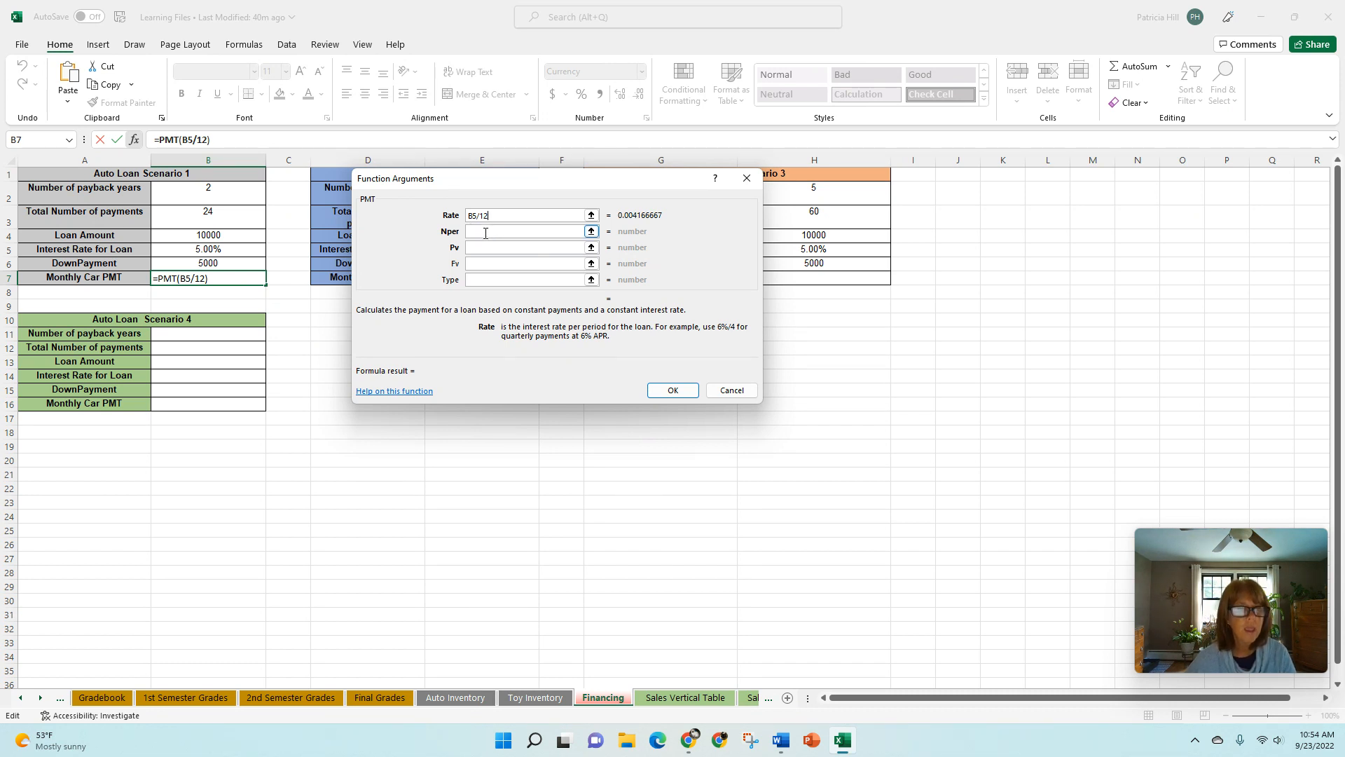
- Set the Nper argument to B3, the total number of payments, and the Pv argument to B4, the loan amount
left_click(485, 233)
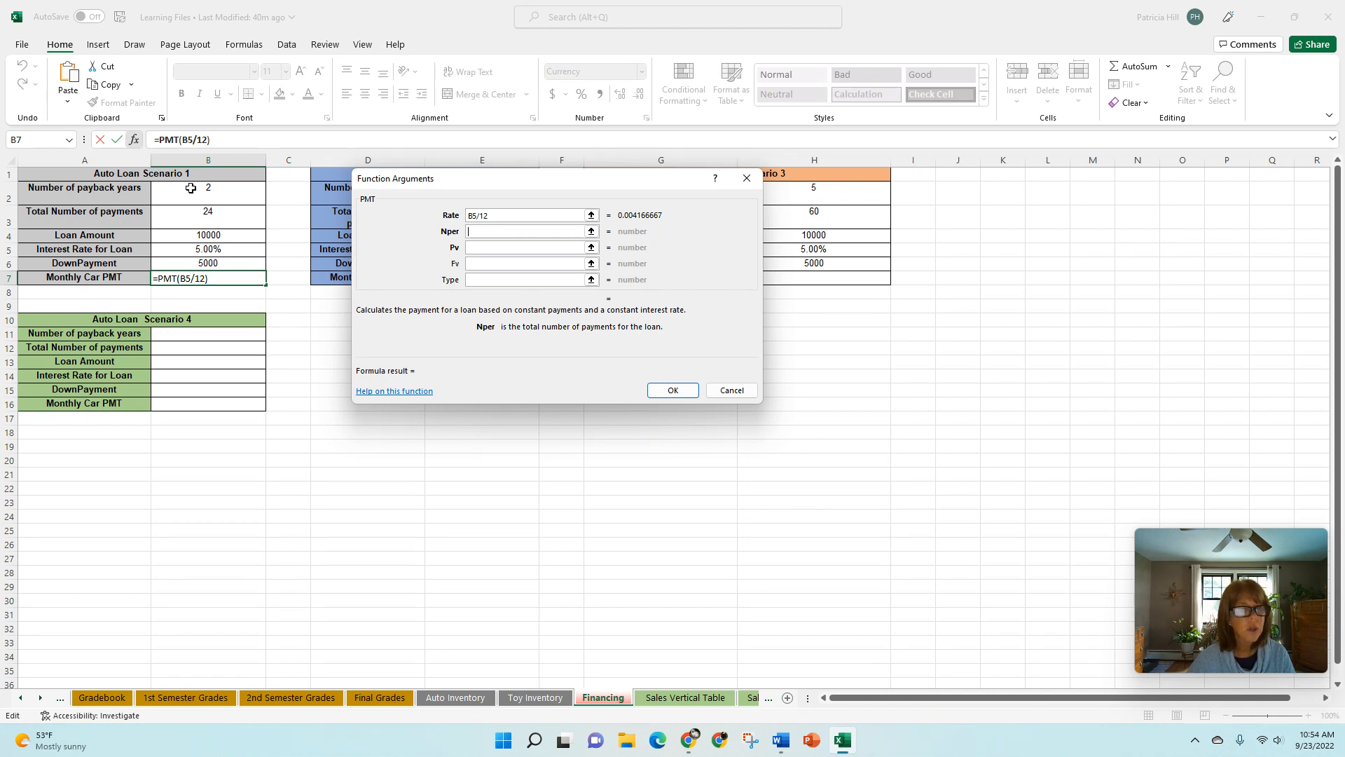
left_click(194, 216)
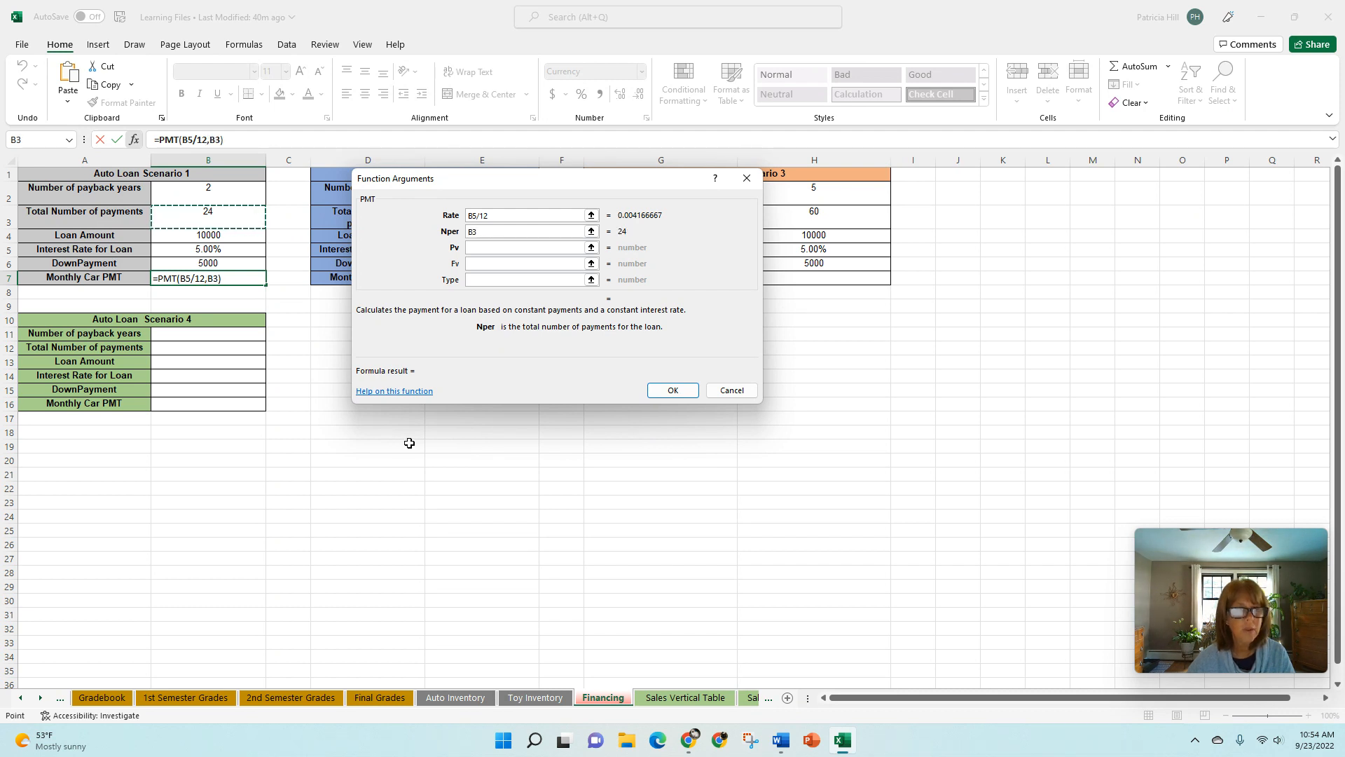
left_click(508, 247)
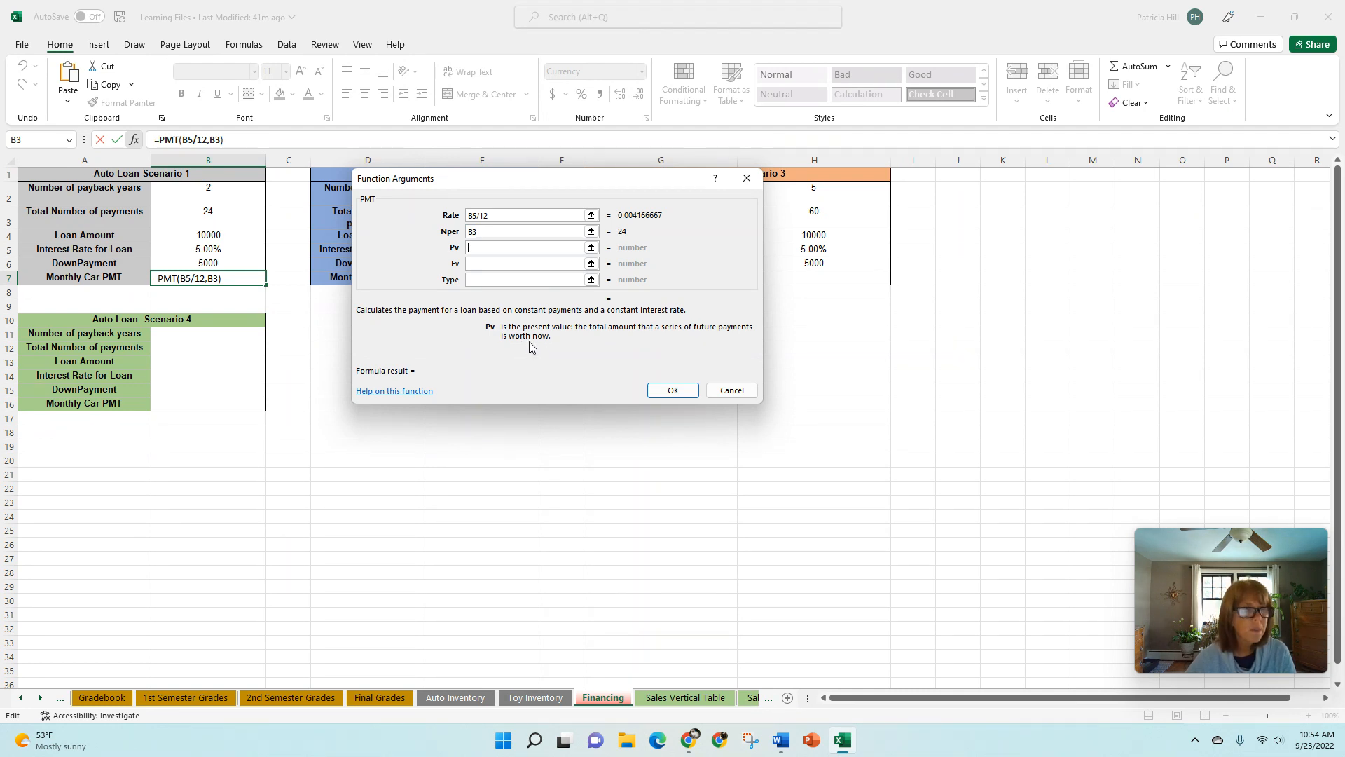
left_click(201, 234)
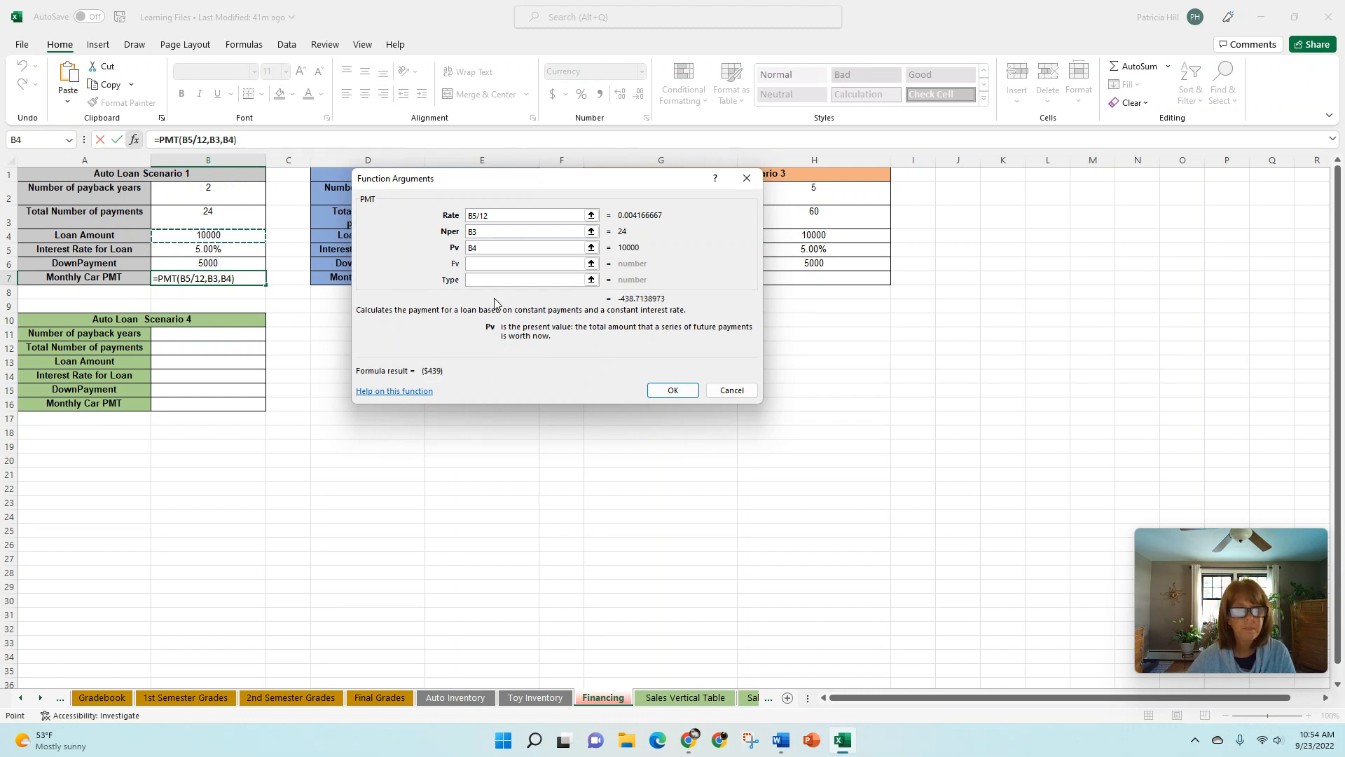
- Try Type values 1 and 0, leave both Fv and Type blank, and accept the PMT formula
left_click(487, 264)
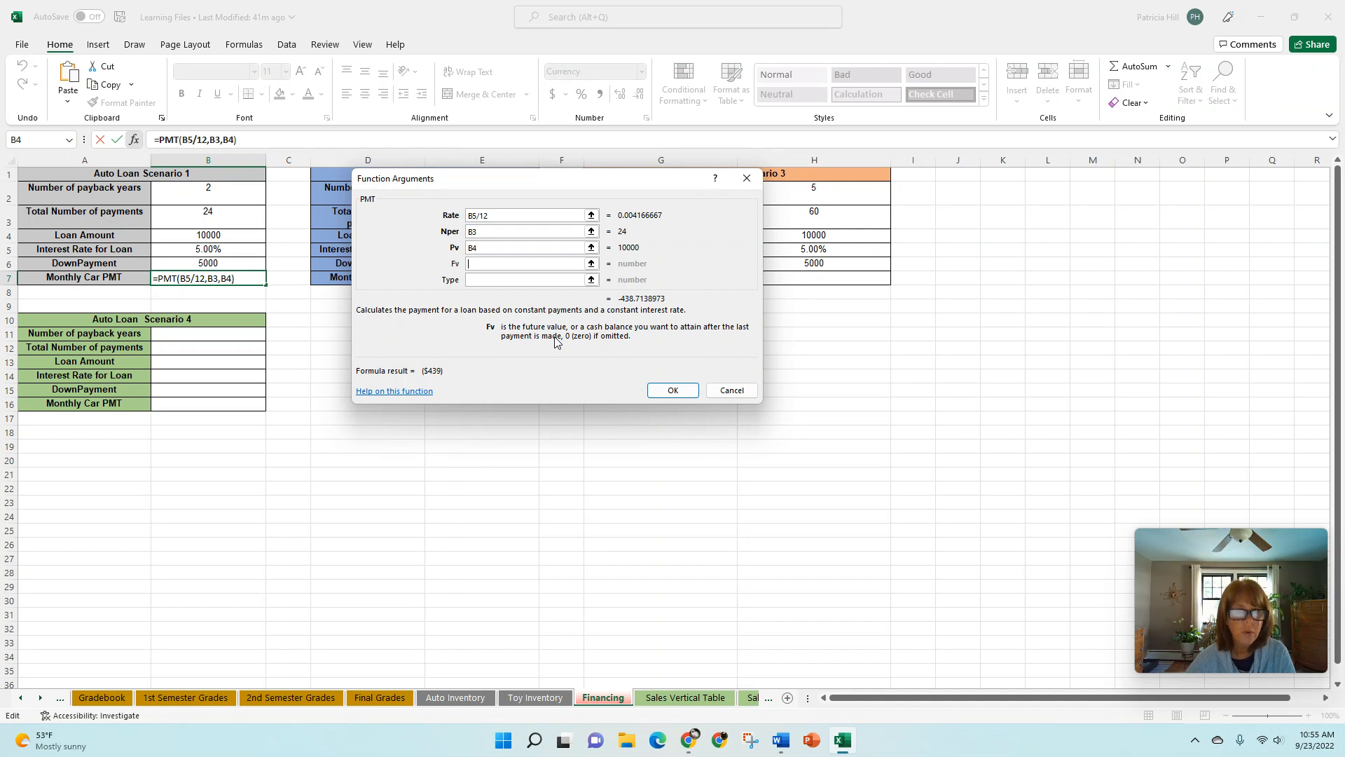
left_click(479, 280)
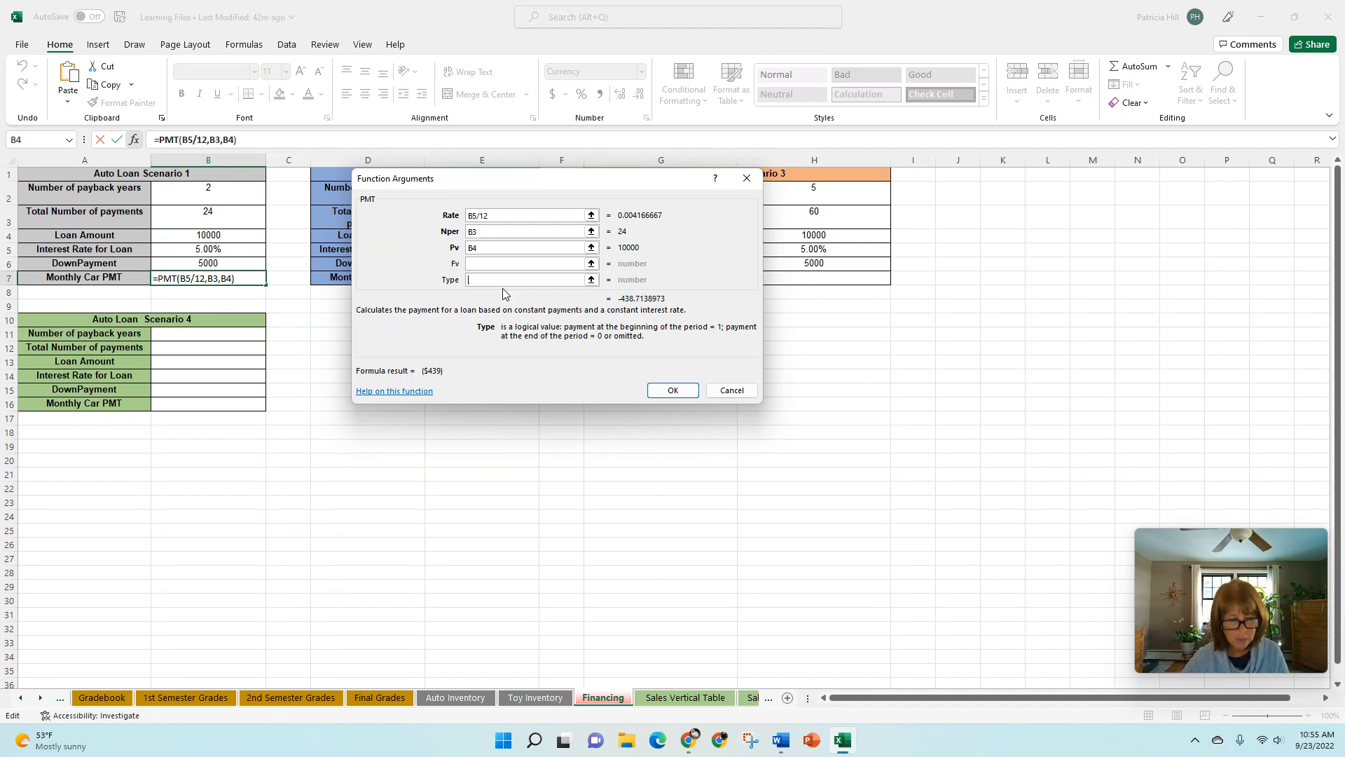
type("1")
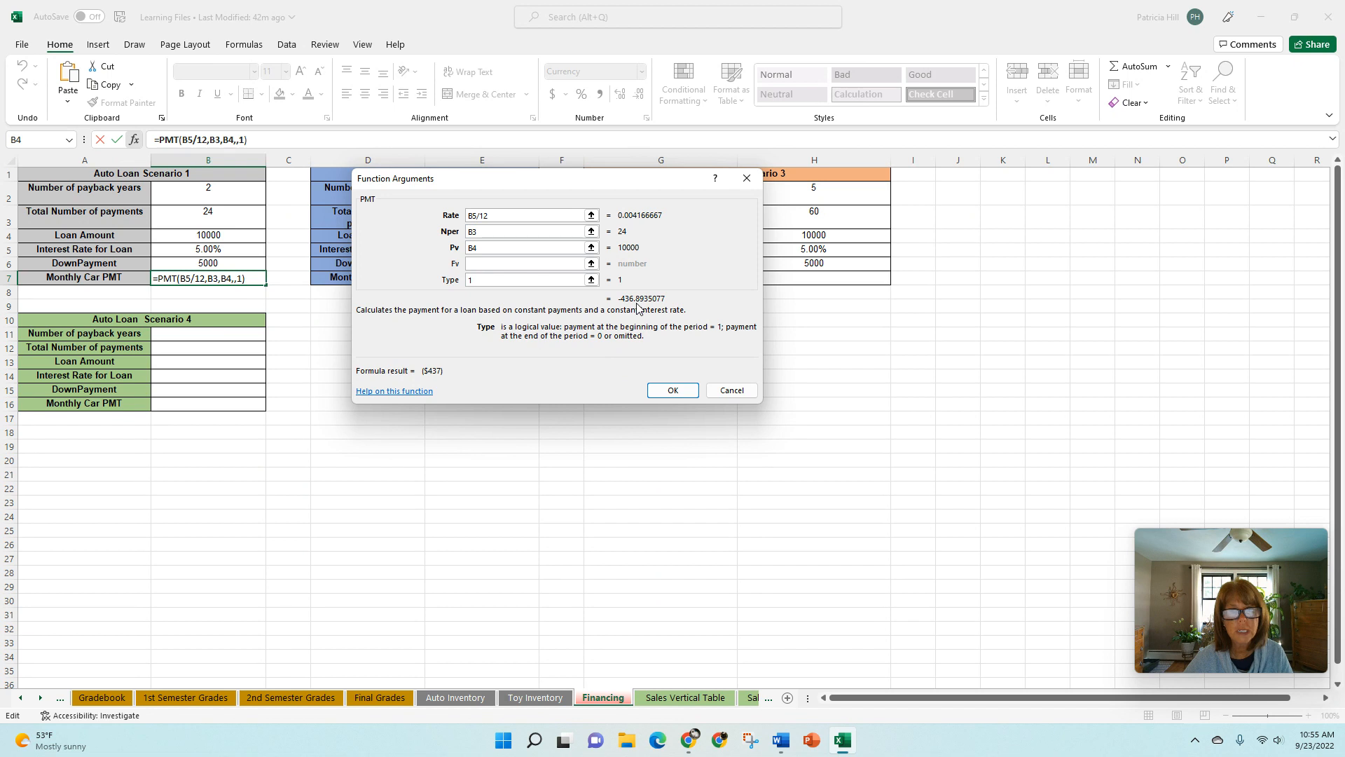
key("BackSpace")
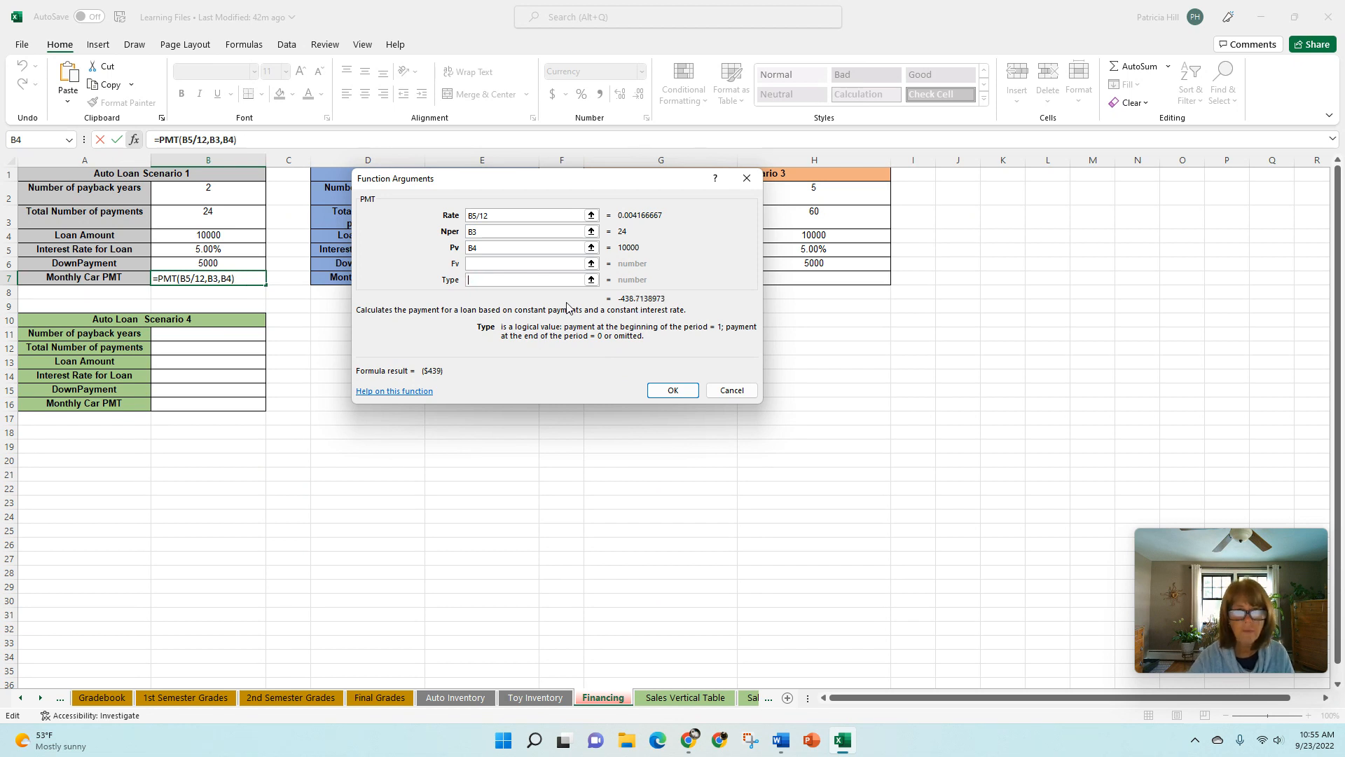
type("0")
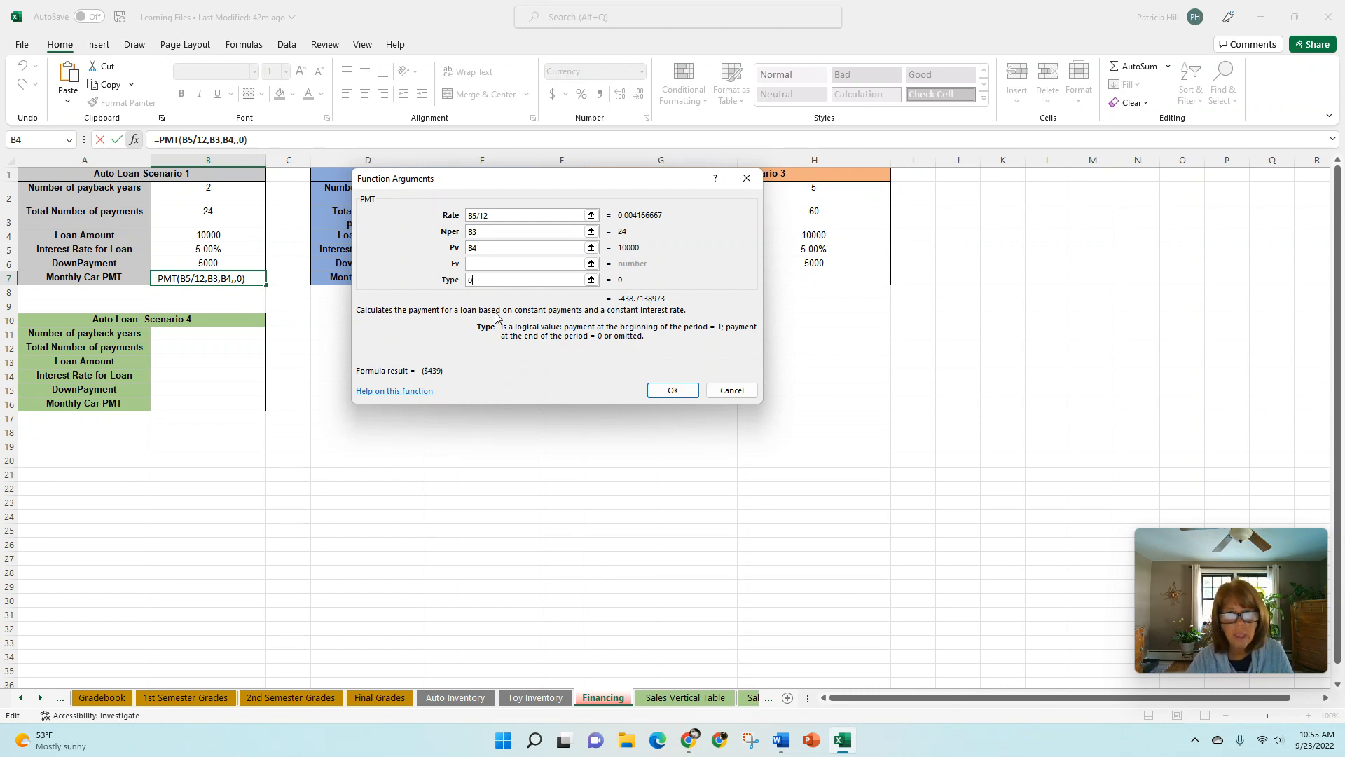
key("BackSpace")
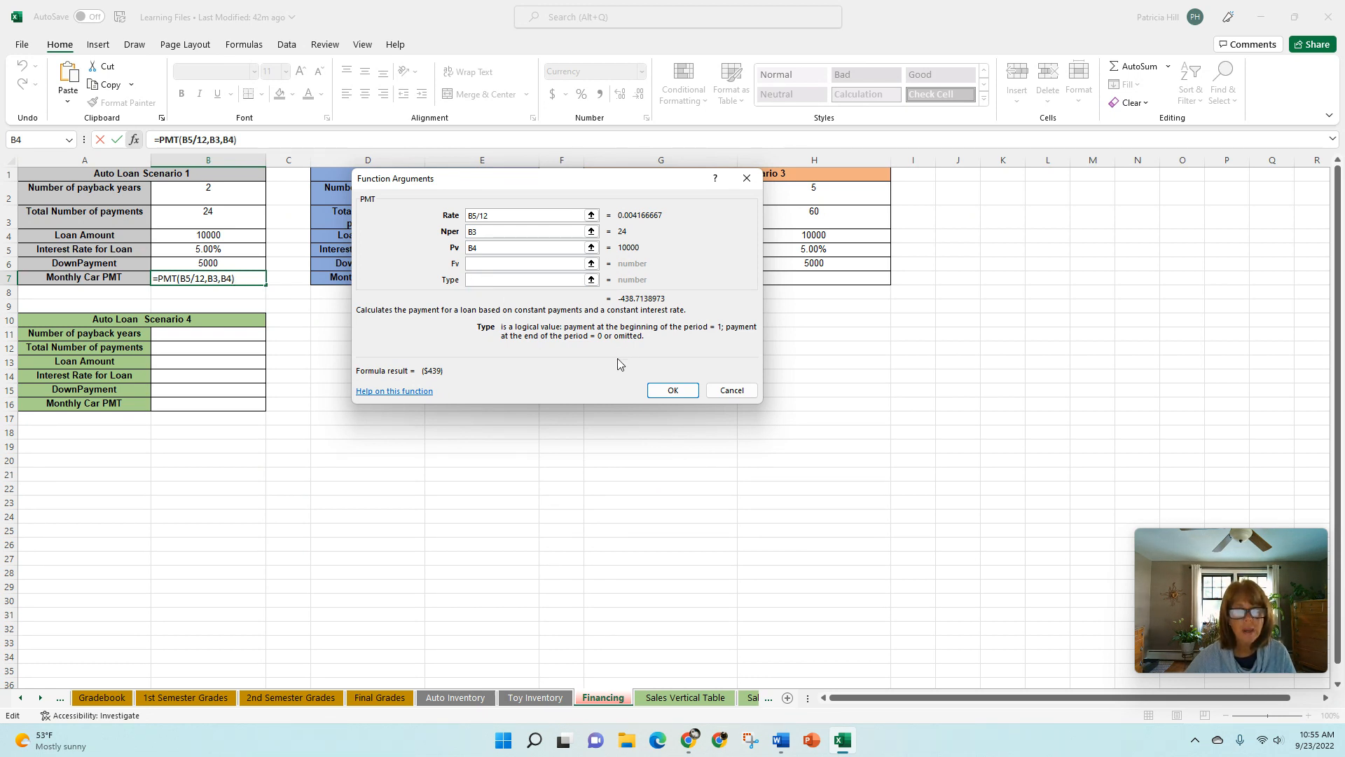
left_click(664, 393)
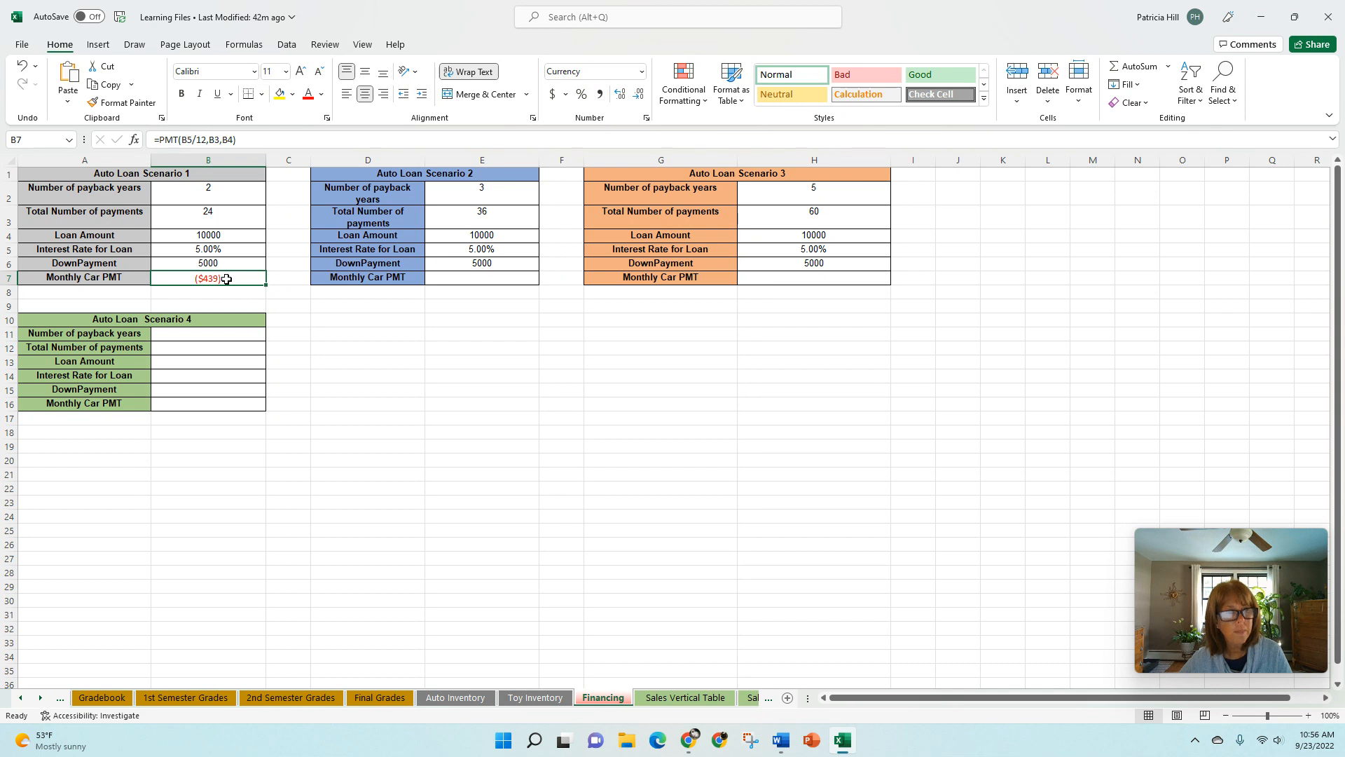
- Try negating the Pv argument as -B4 in cell B7's PMT formula and undo that change
left_click(135, 146)
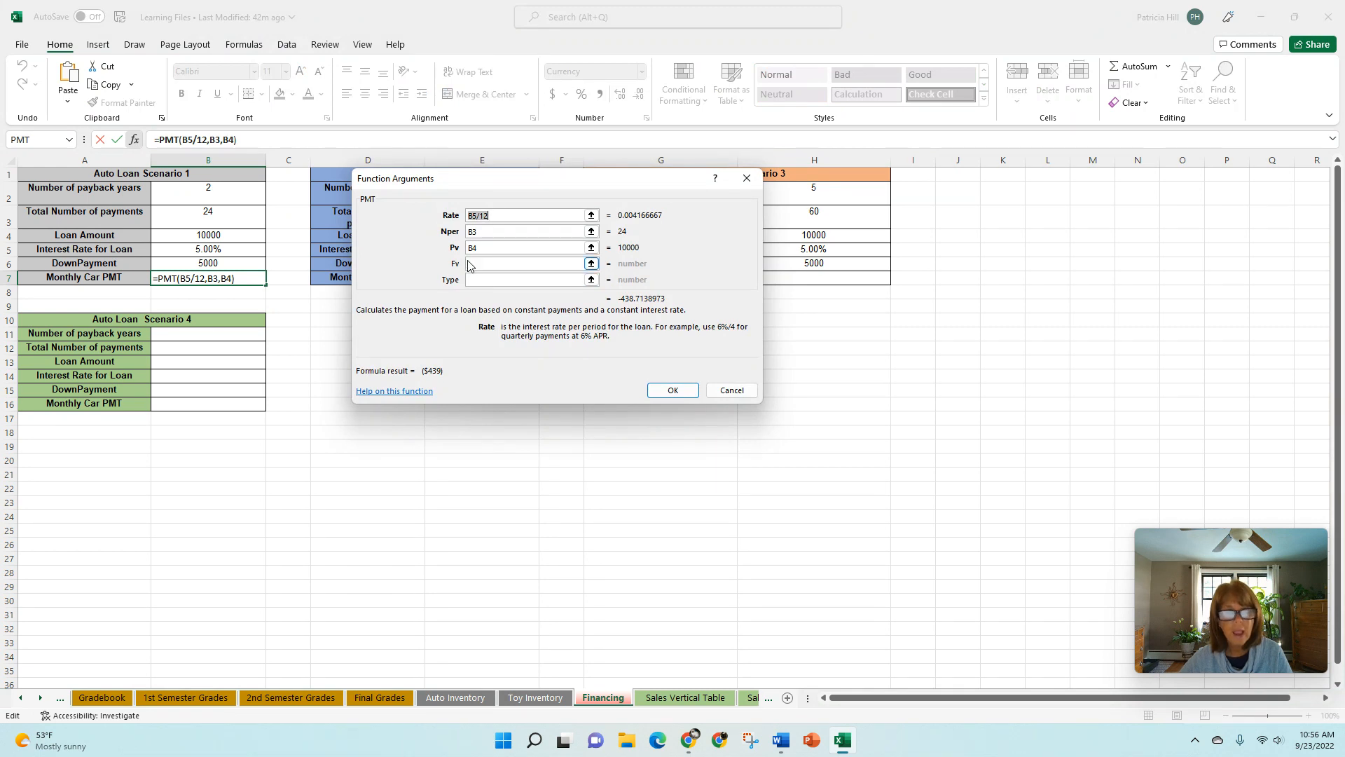
left_click(468, 250)
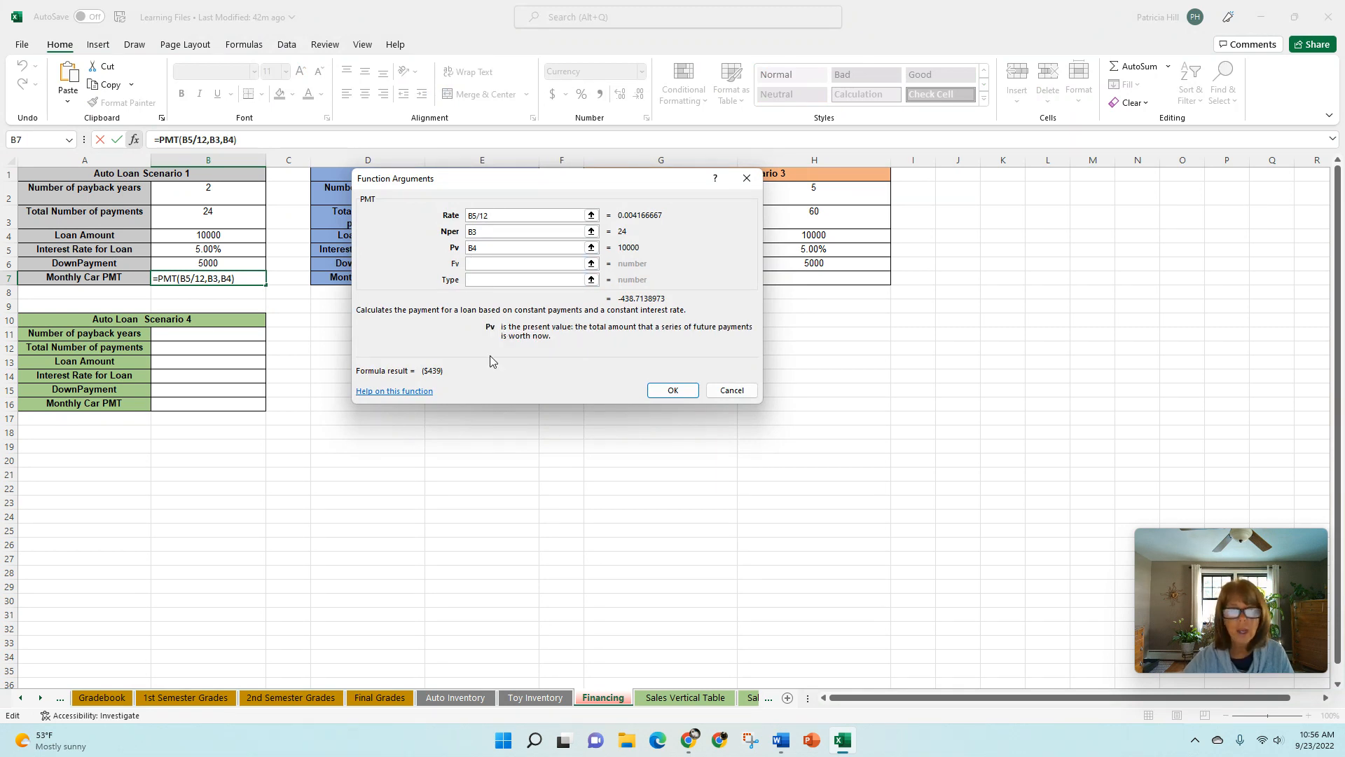
type("-")
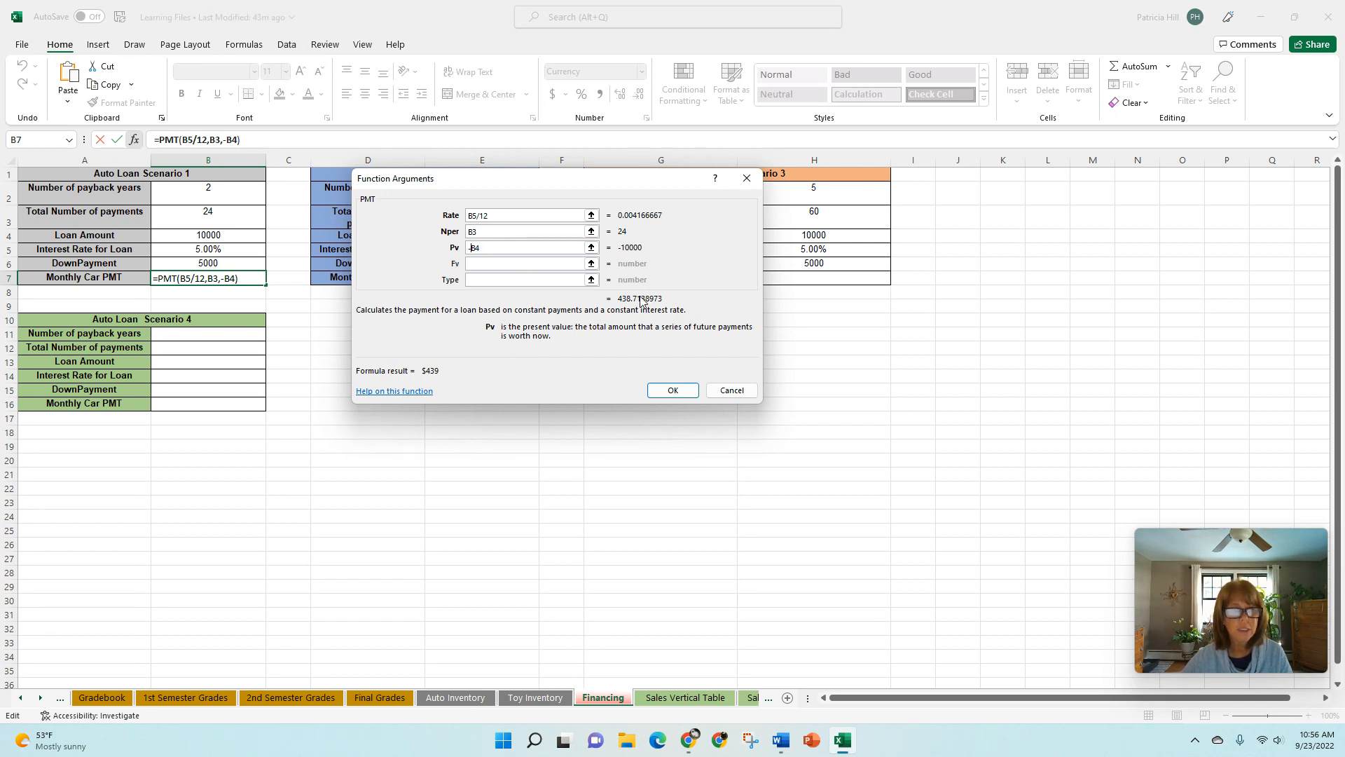
left_click(673, 392)
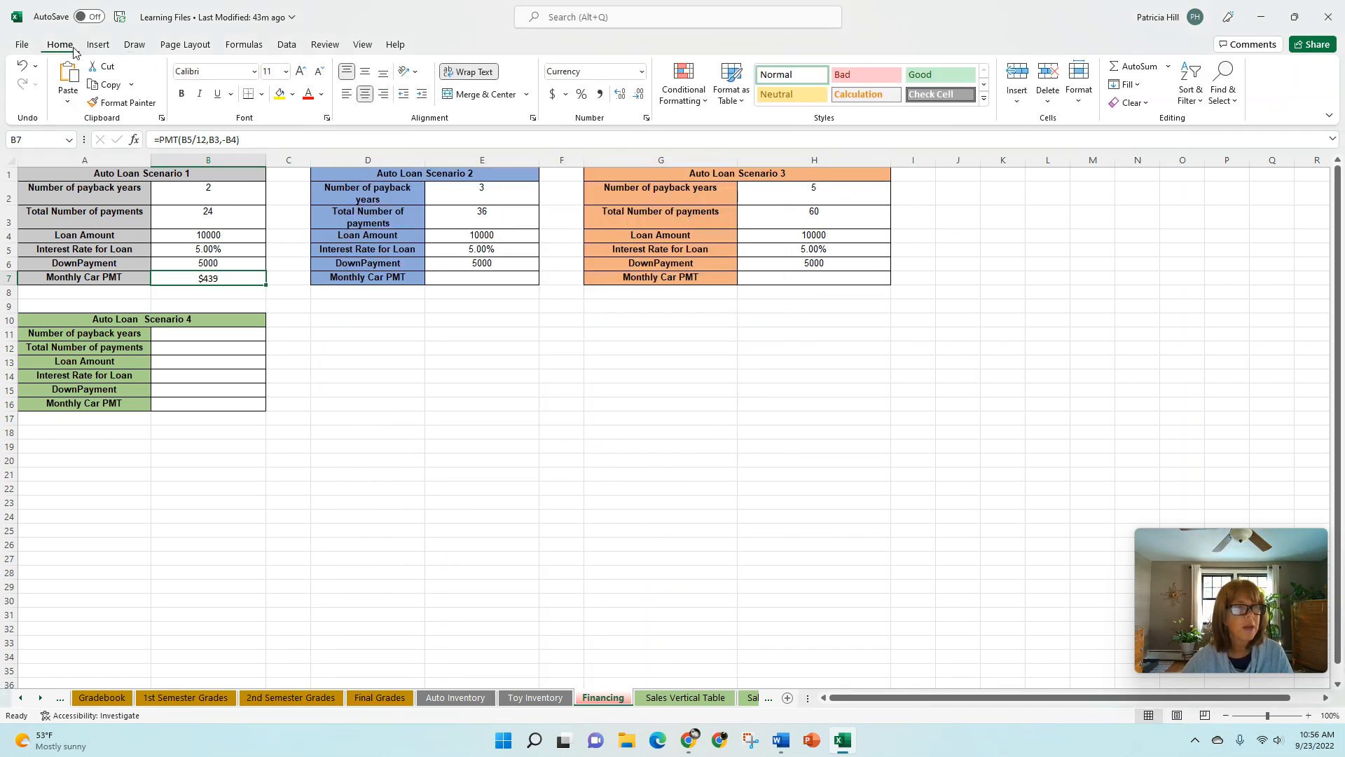
left_click(26, 67)
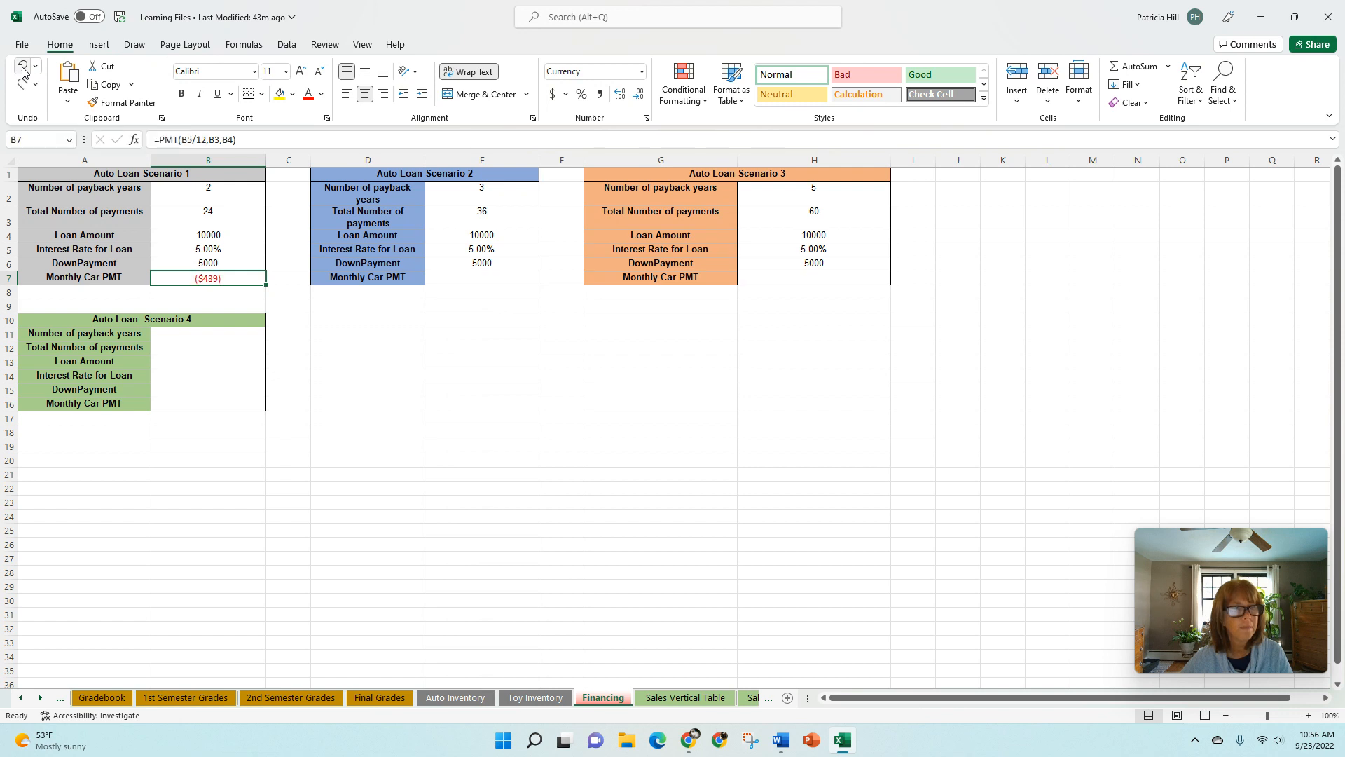
- Put a minus sign before PMT in cell B7 so the formula reads =-PMT(B5/12,B3,B4)
left_click(159, 141)
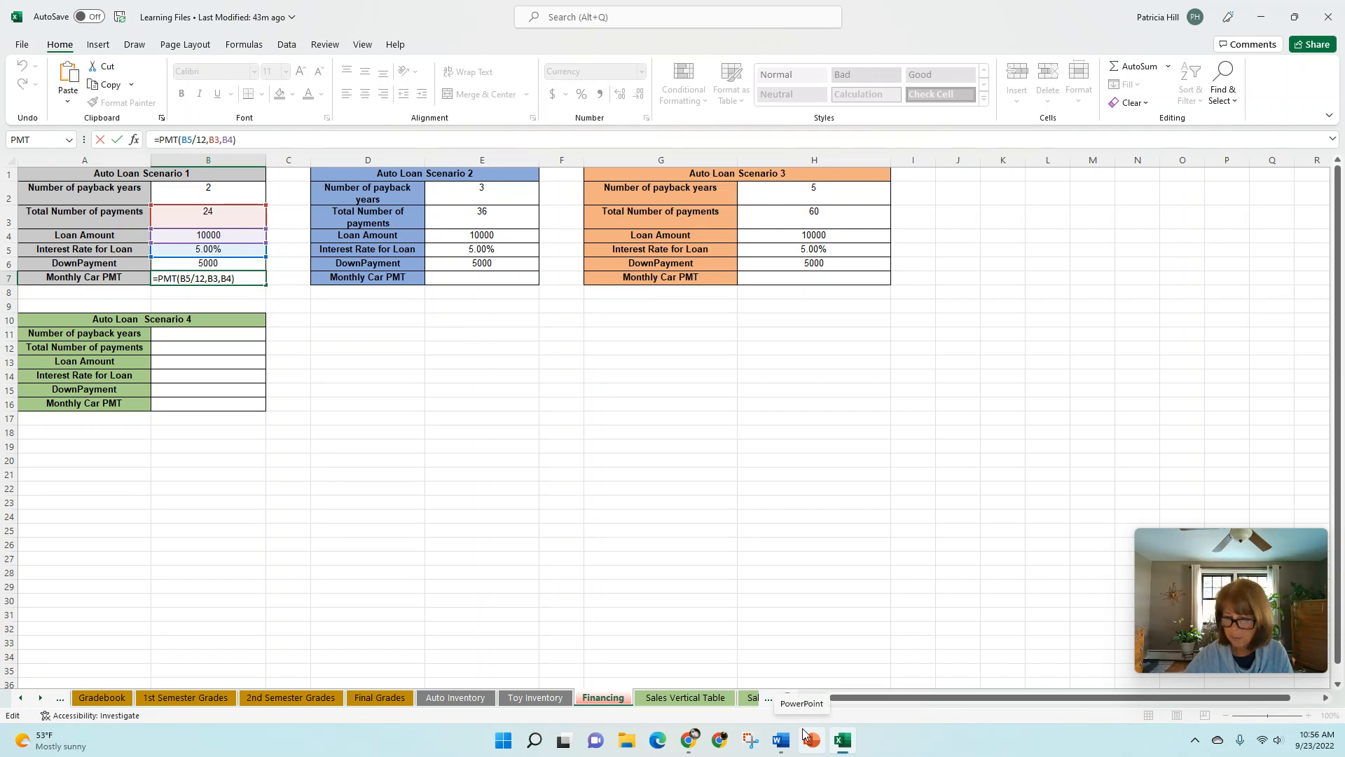
type("-")
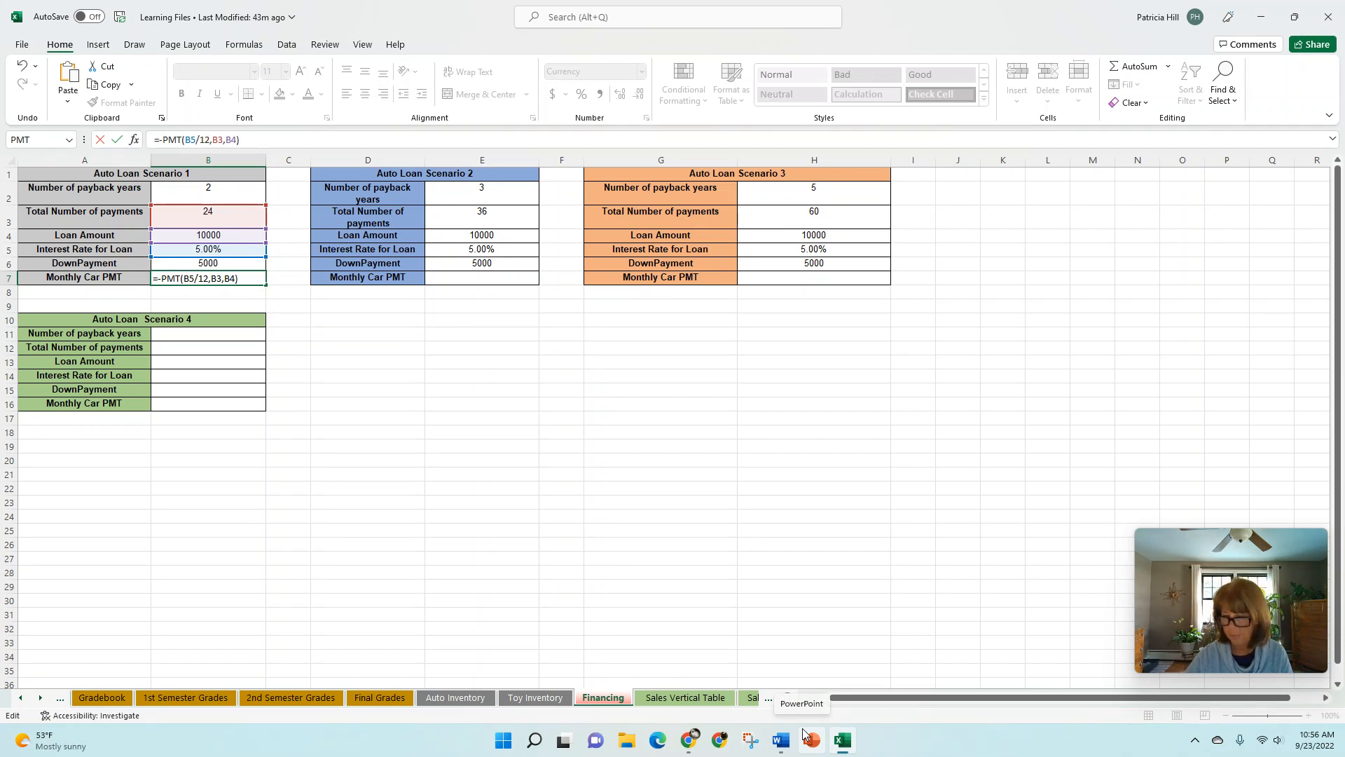
key("Return")
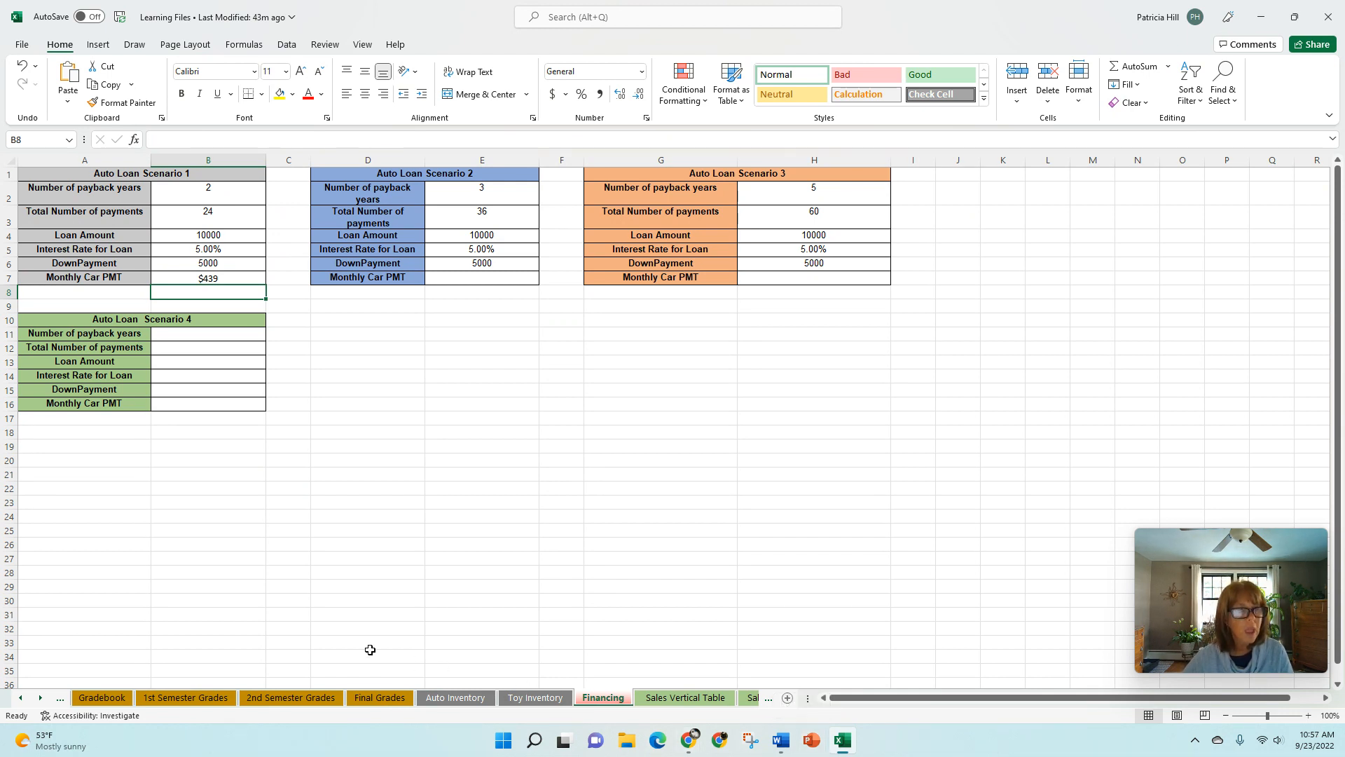
- Review the Rate, Nper and Pv arguments of the PMT formula in cell B7 and close the arguments dialog
left_click(208, 278)
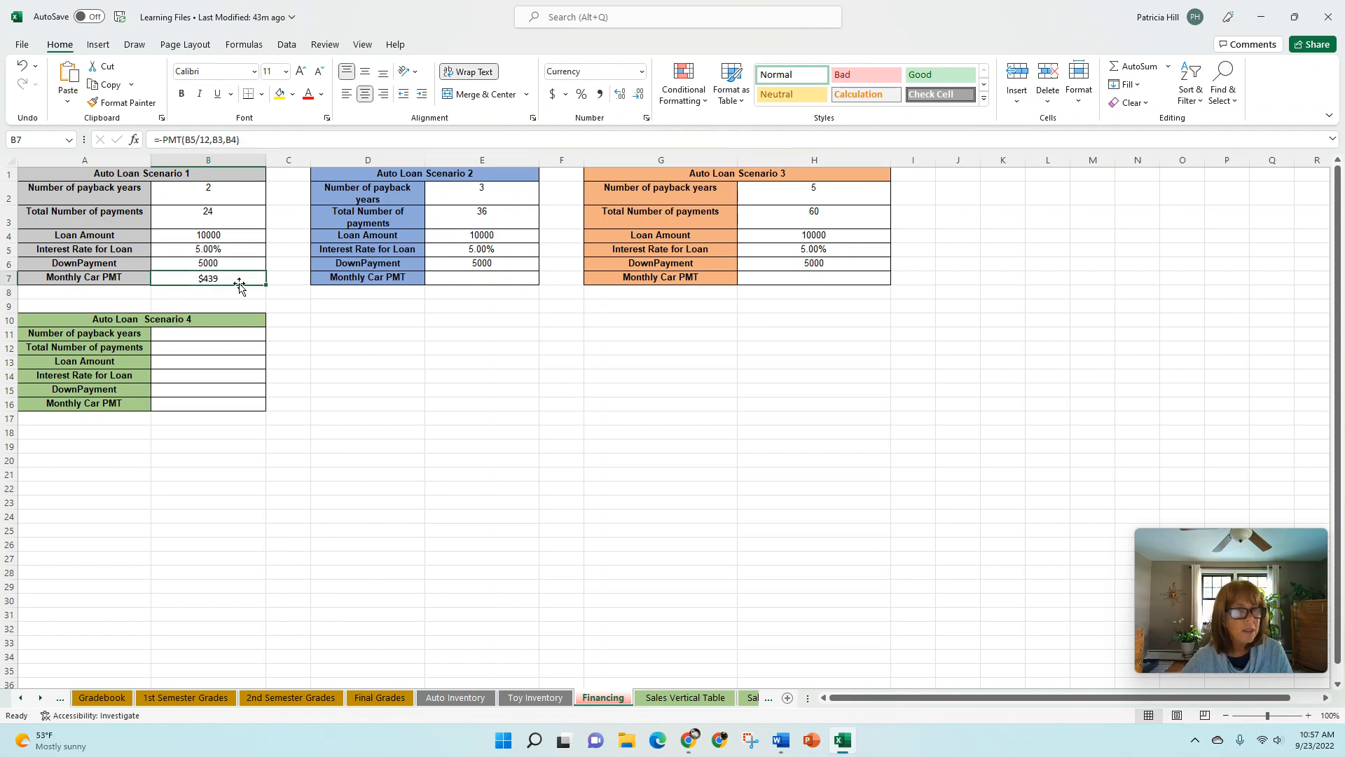
left_click(134, 139)
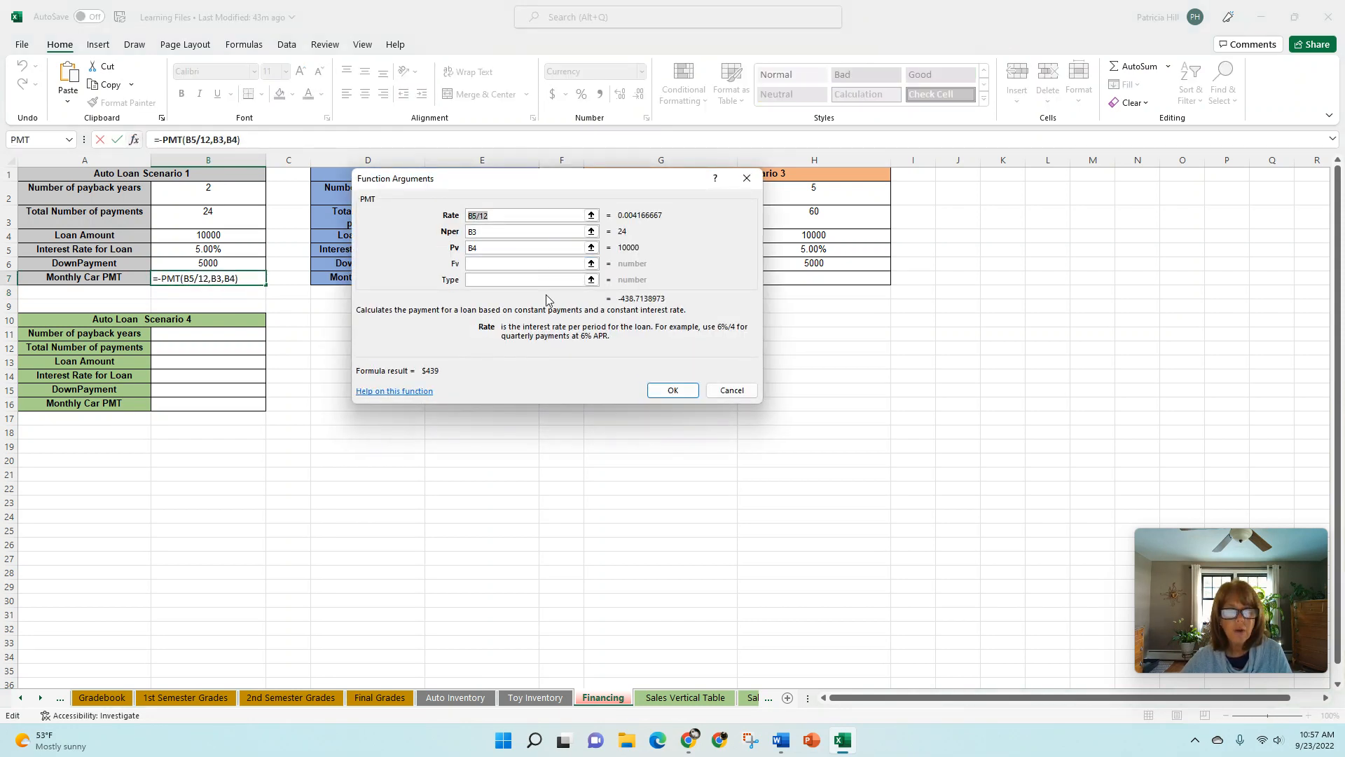
left_click(473, 234)
left_click(489, 280)
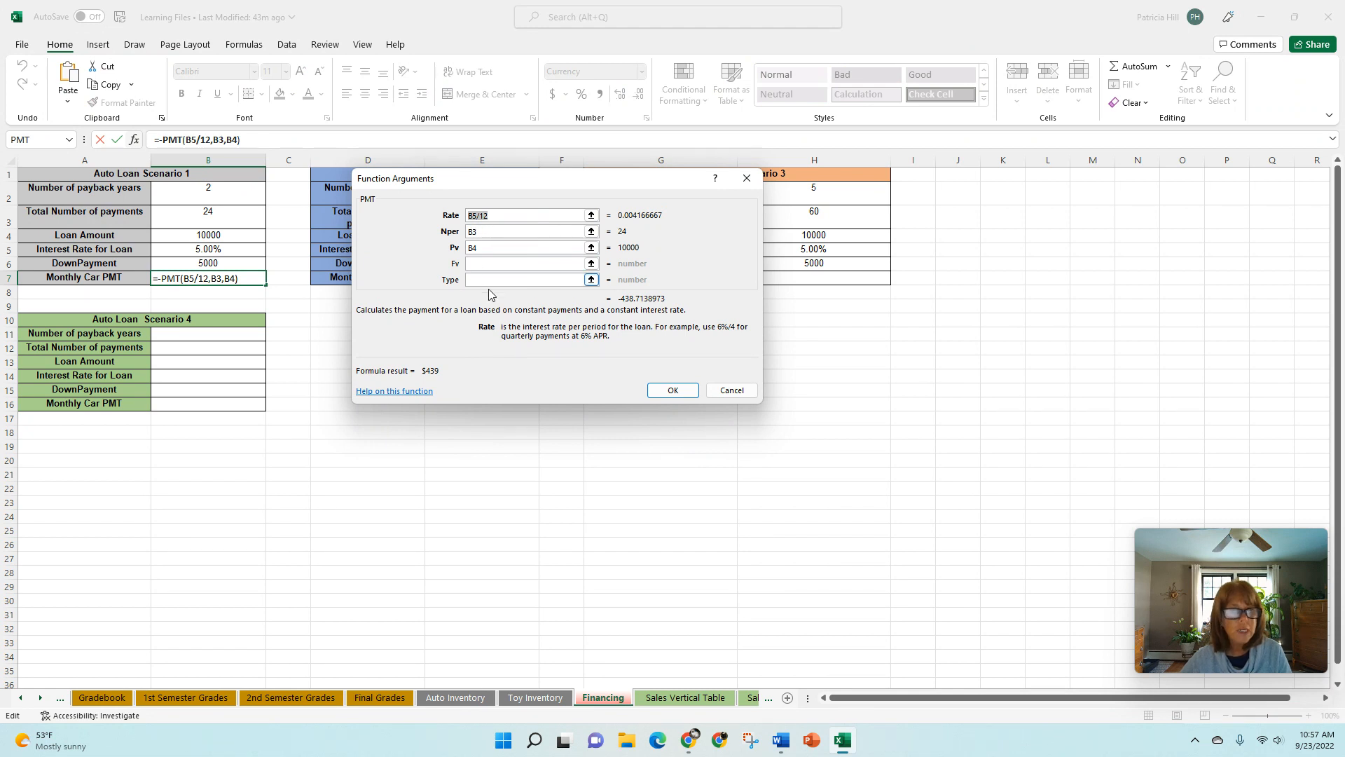
left_click(485, 247)
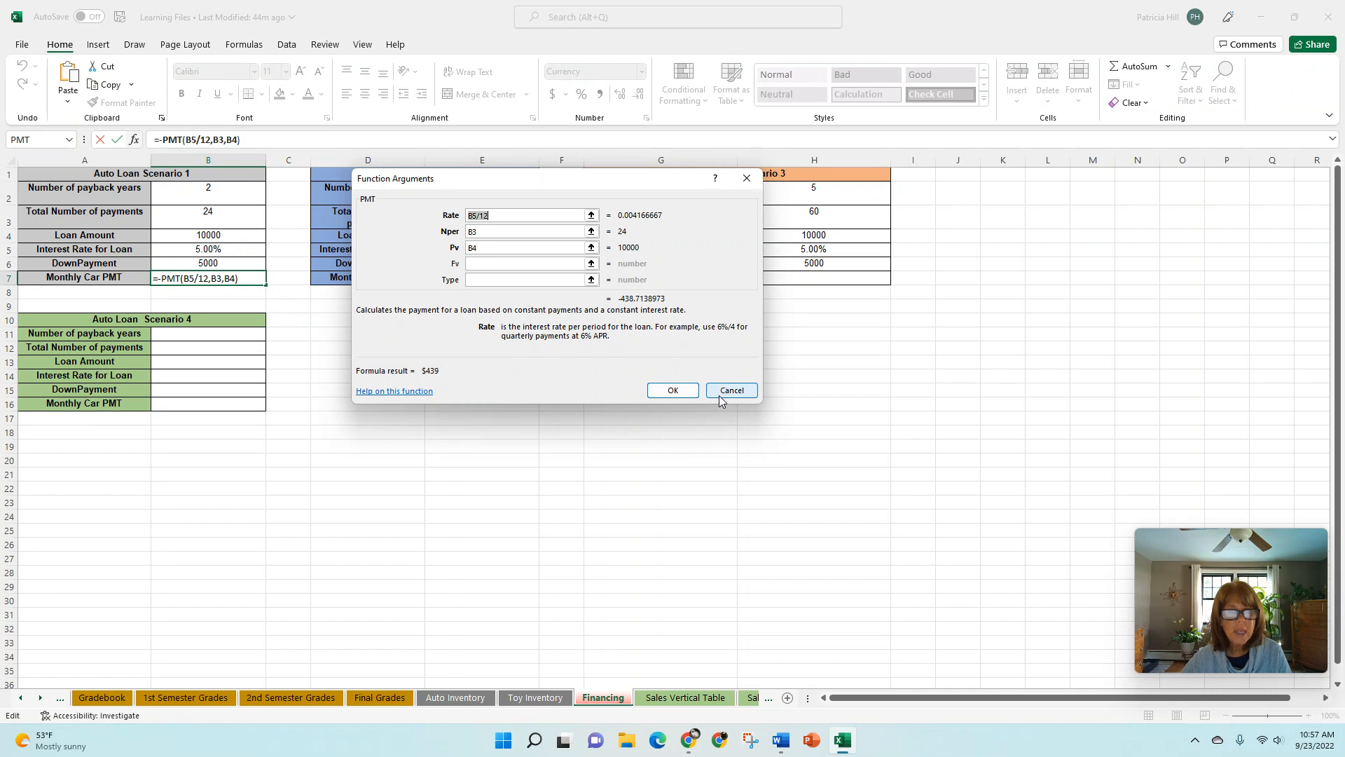
left_click(672, 390)
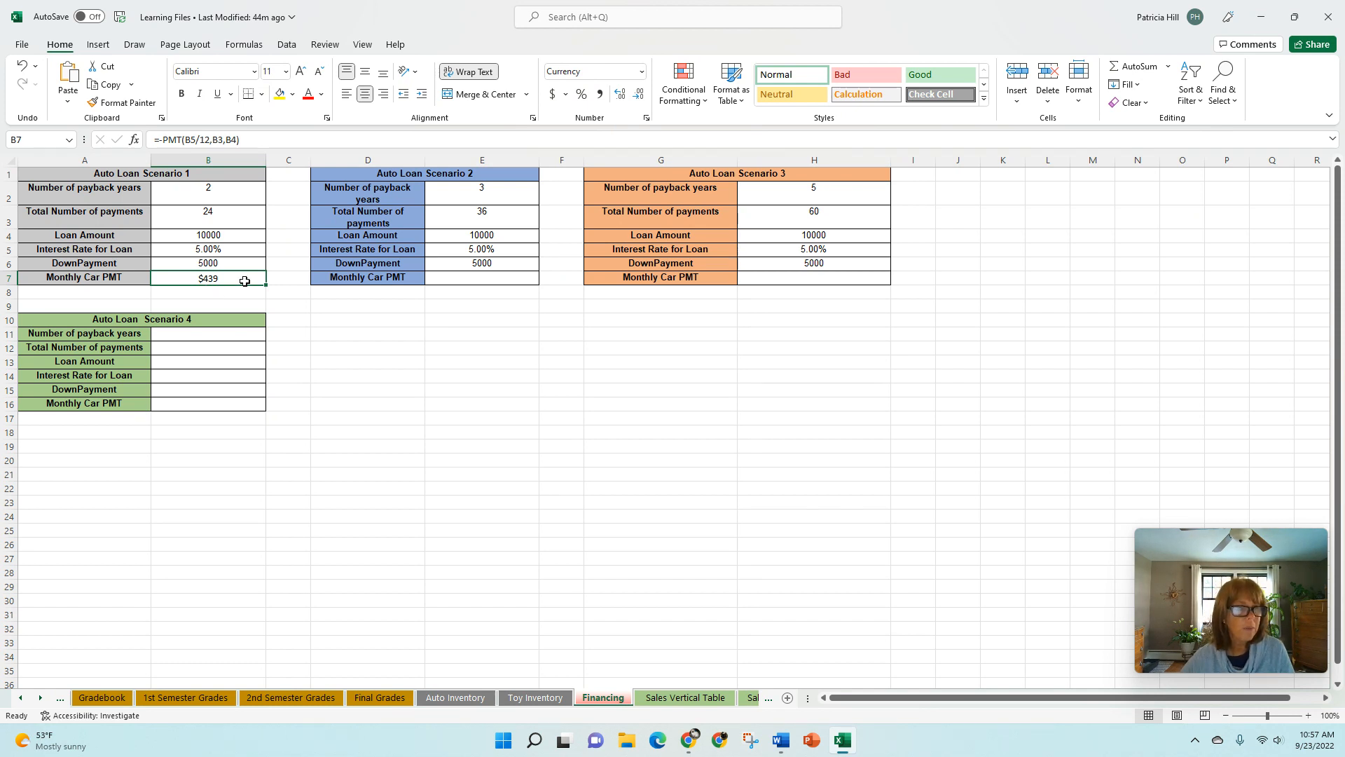
- Set Auto Loan Scenario 1's total number of payments in B3 to 48 and its loan amount in B4 to 15000
left_click(228, 220)
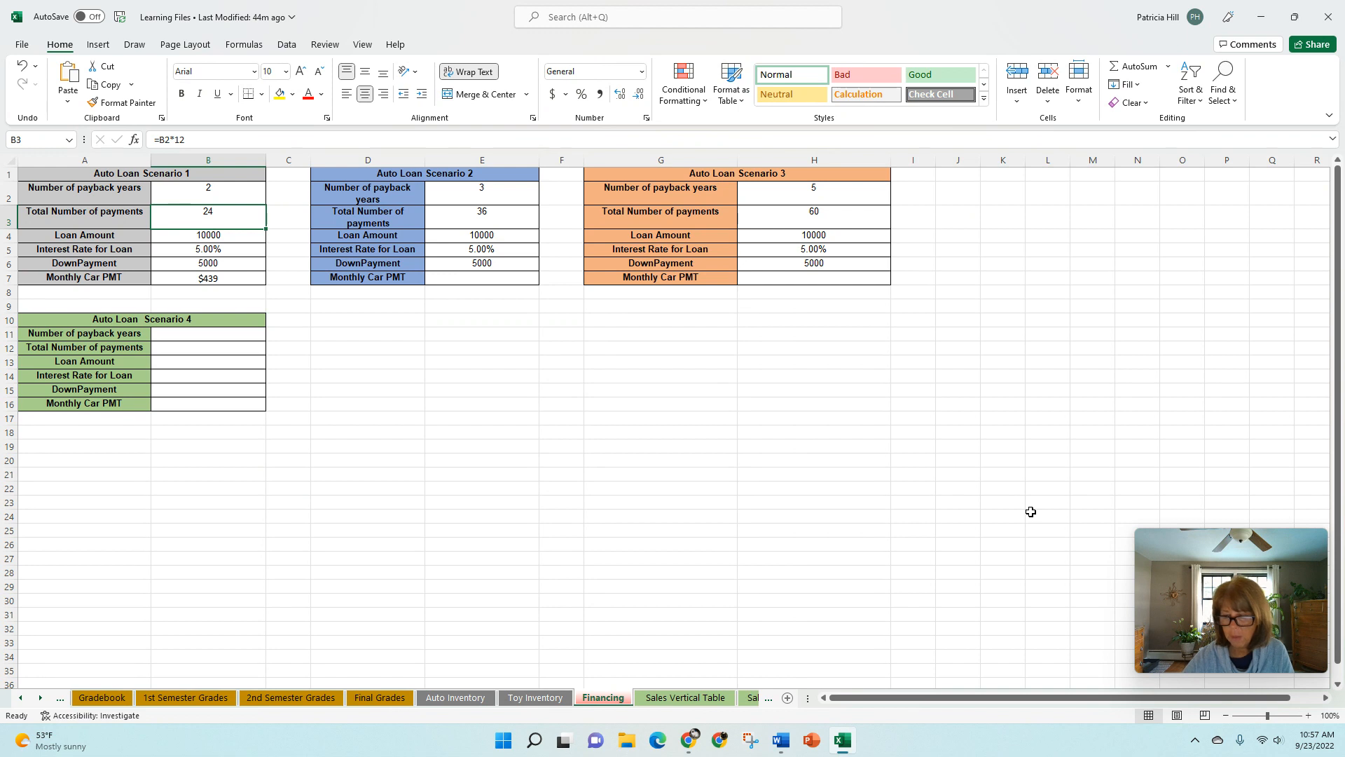
type("48")
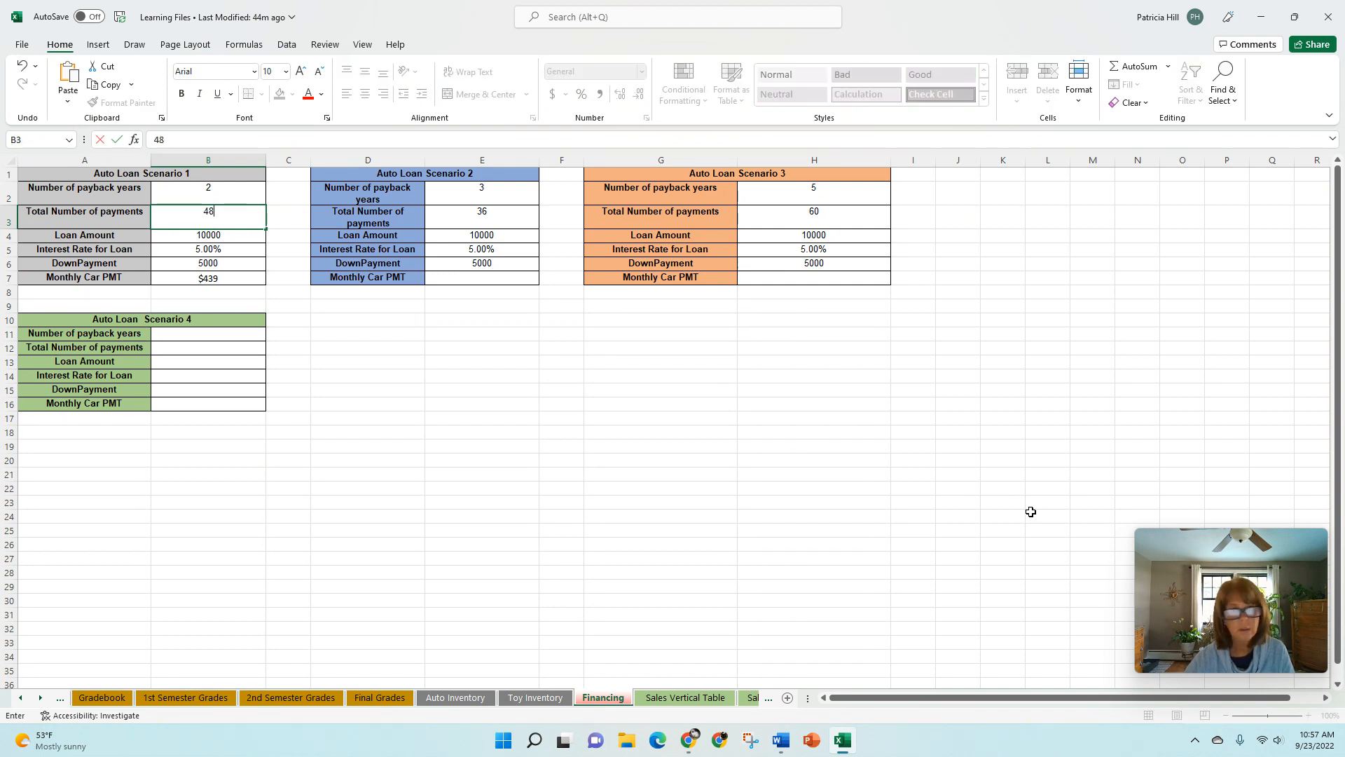
key("Return")
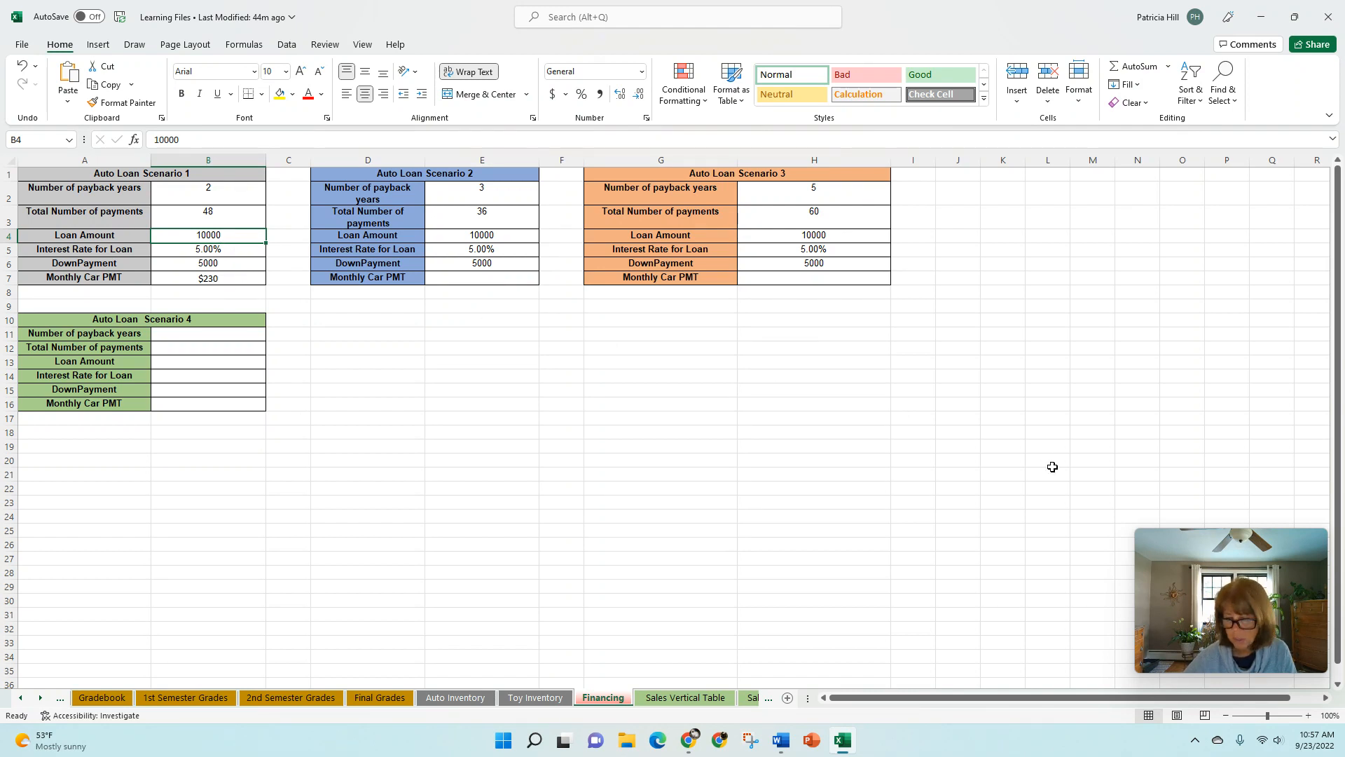
type("150")
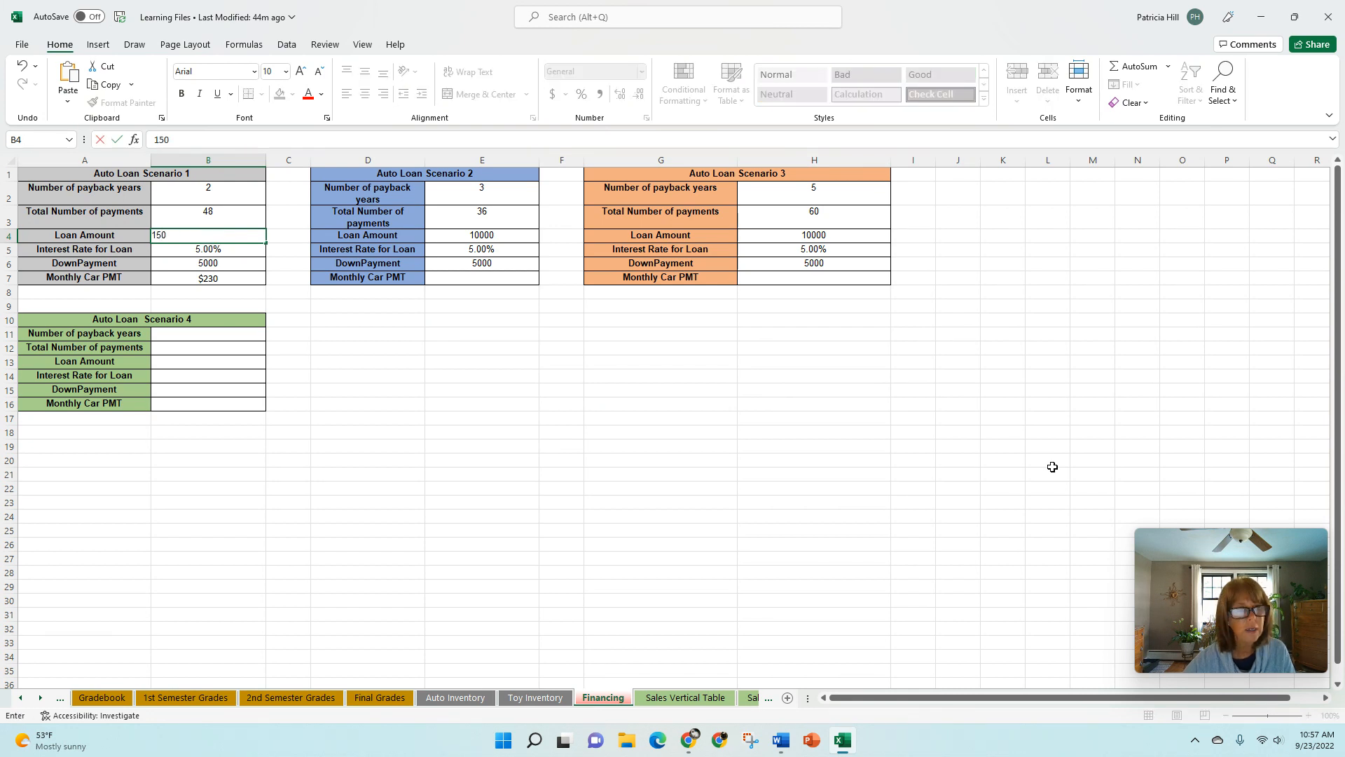
type("00")
key("Return")
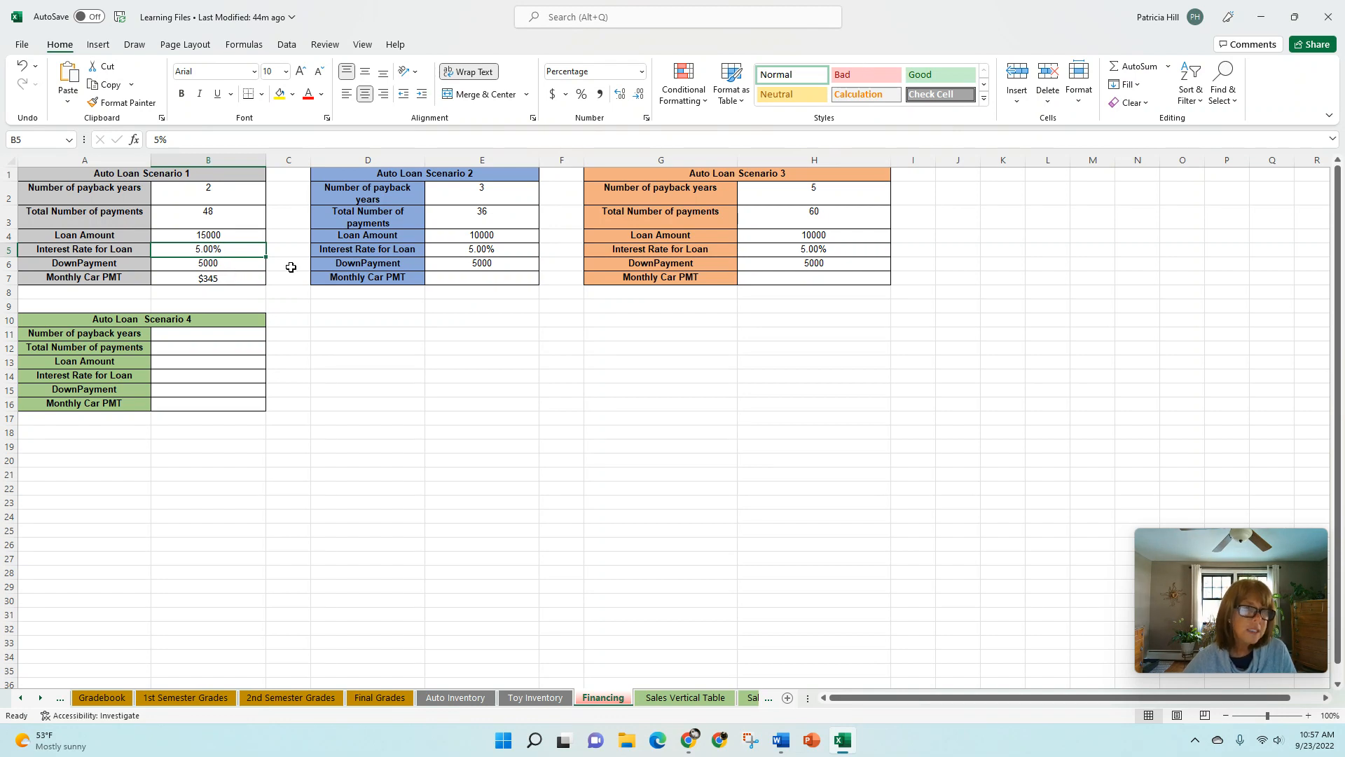
- Change the interest rate for Auto Loan Scenario 1 in cell B5 to 3%
left_click(156, 141)
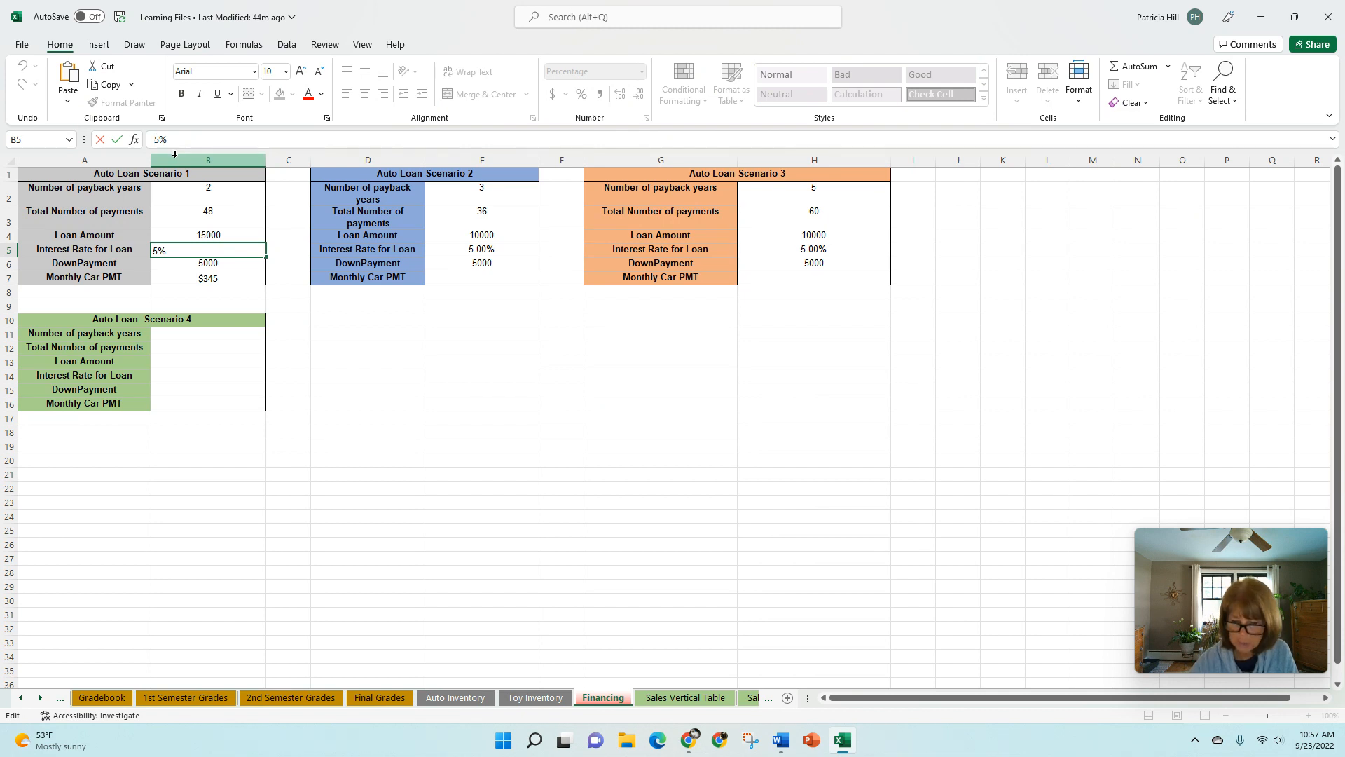
key("Delete")
type("3")
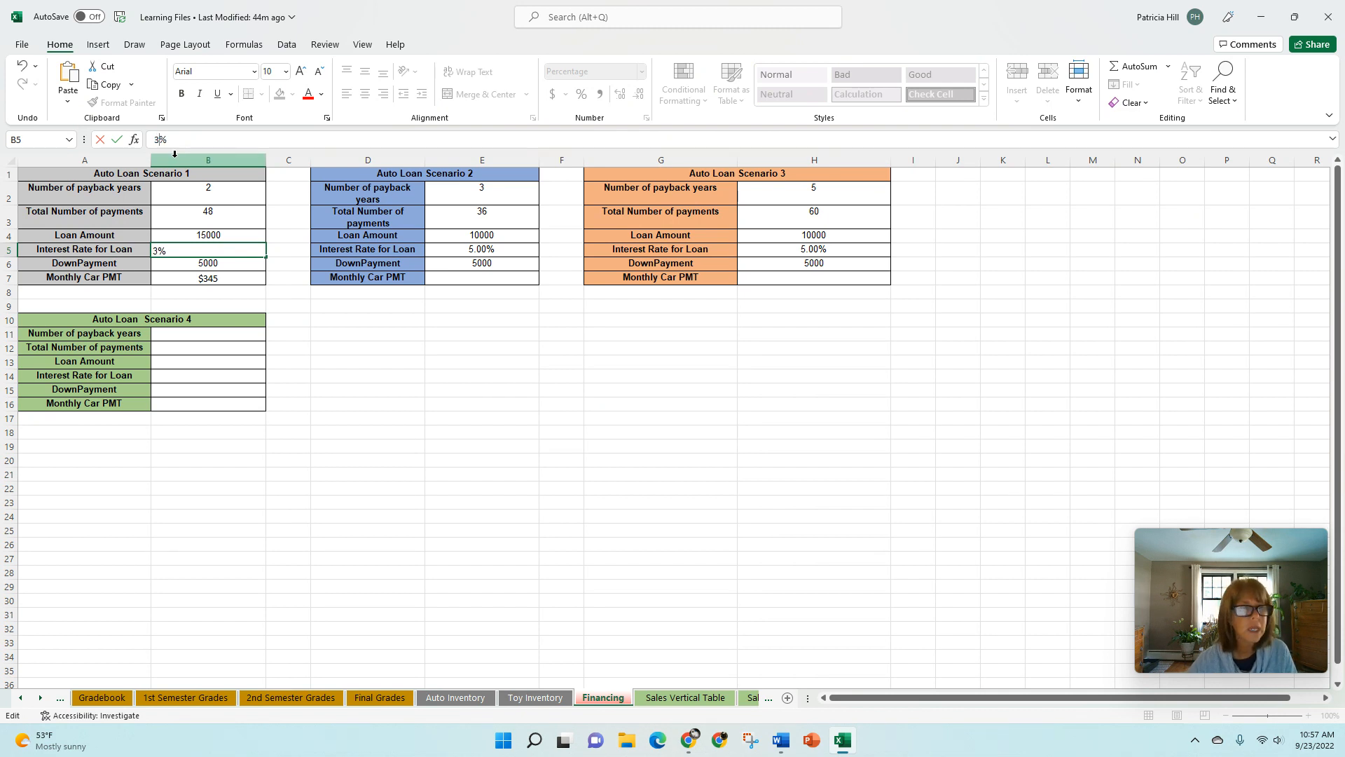
key("Return")
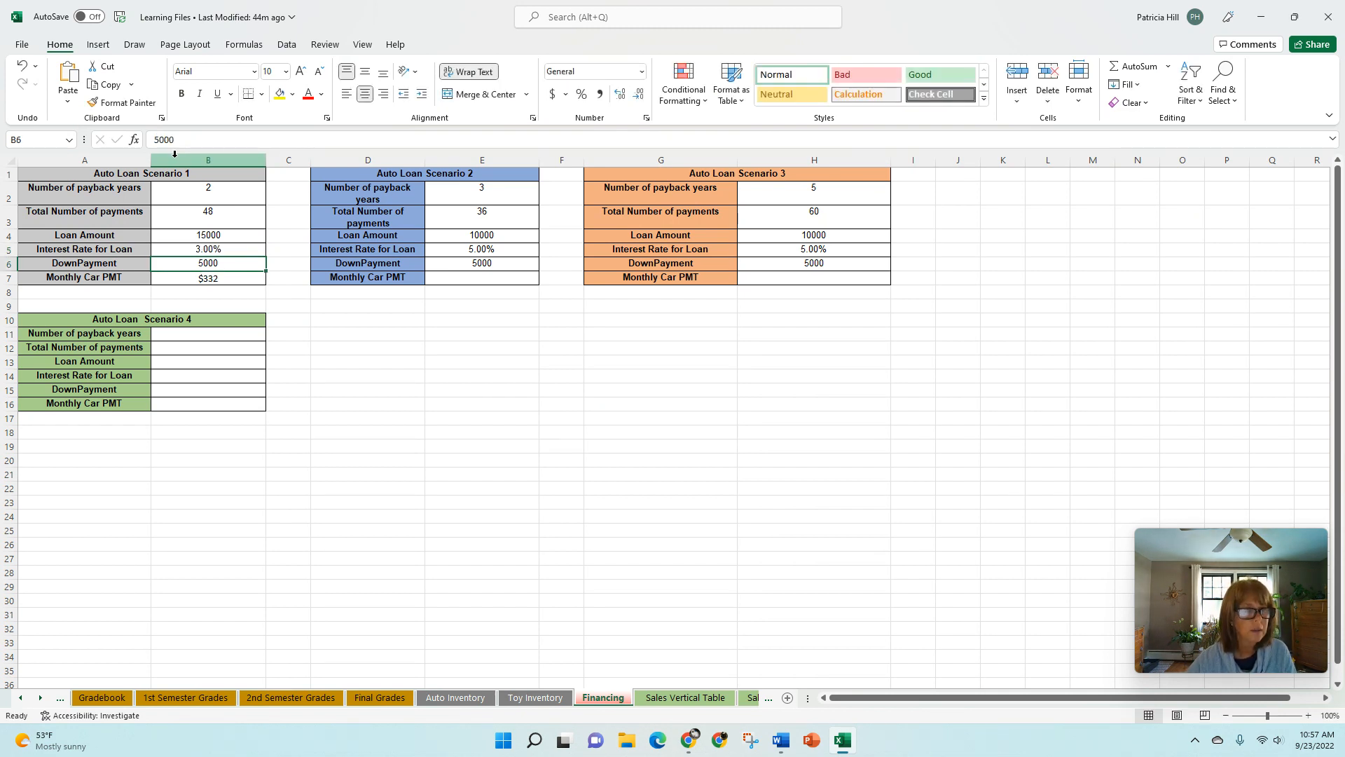